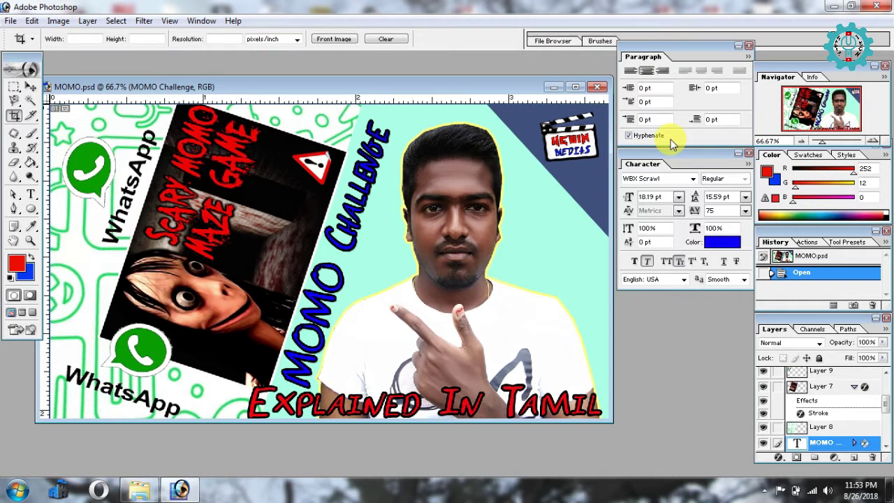
mouse_move(344, 88)
left_mouse_down()
mouse_move(360, 90)
mouse_move(349, 94)
left_mouse_up()
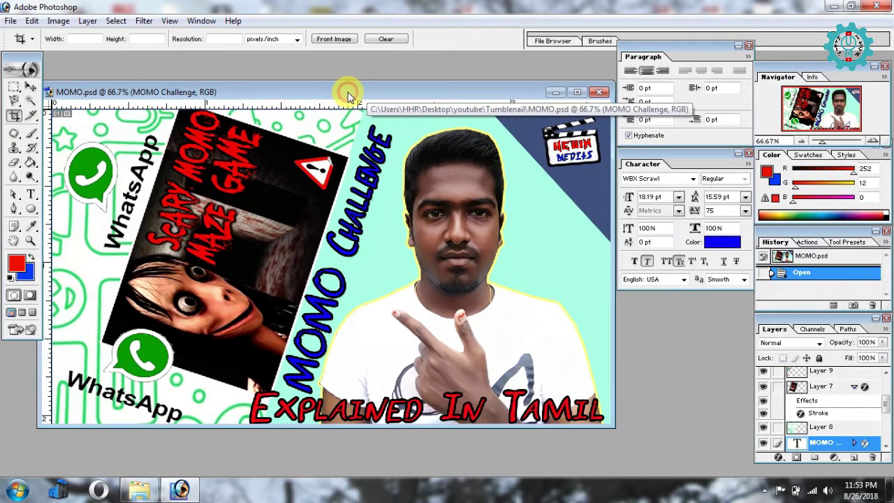
left_click_drag(129, 98, 133, 103)
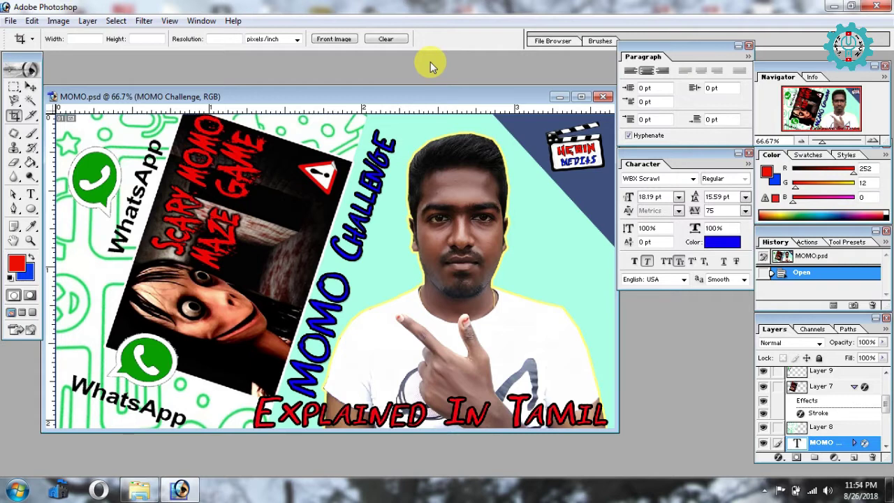
left_click_drag(361, 97, 365, 98)
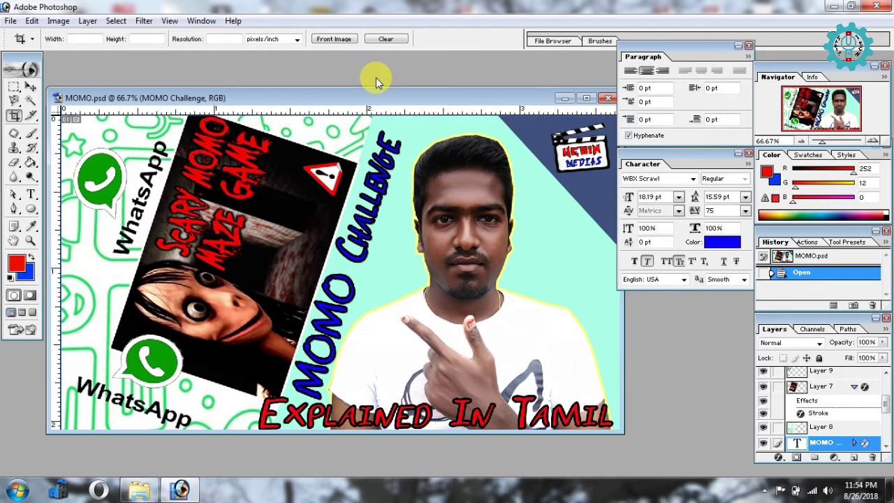
left_click(18, 491)
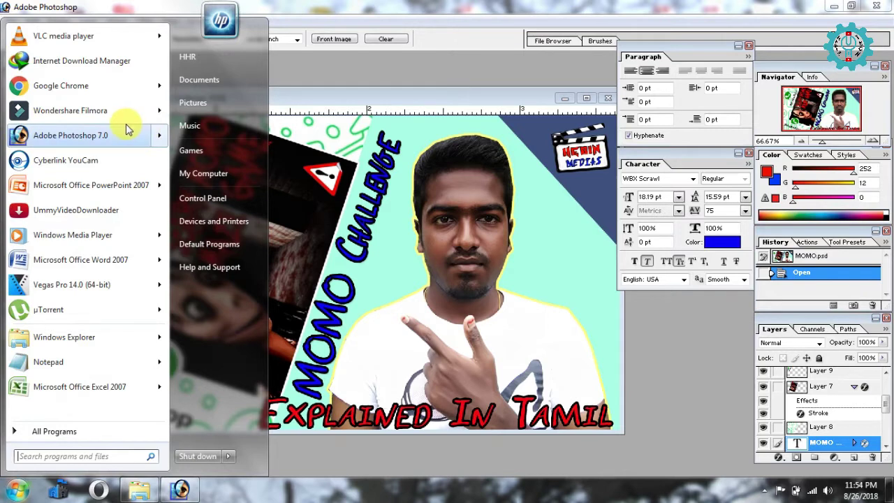
left_click(296, 83)
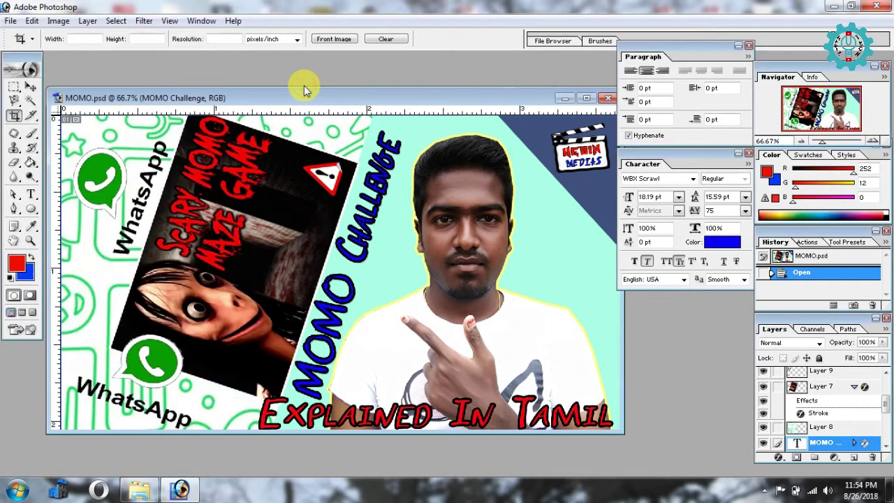
Start a new image and name it Youtube.
left_click(11, 21)
left_click(25, 34)
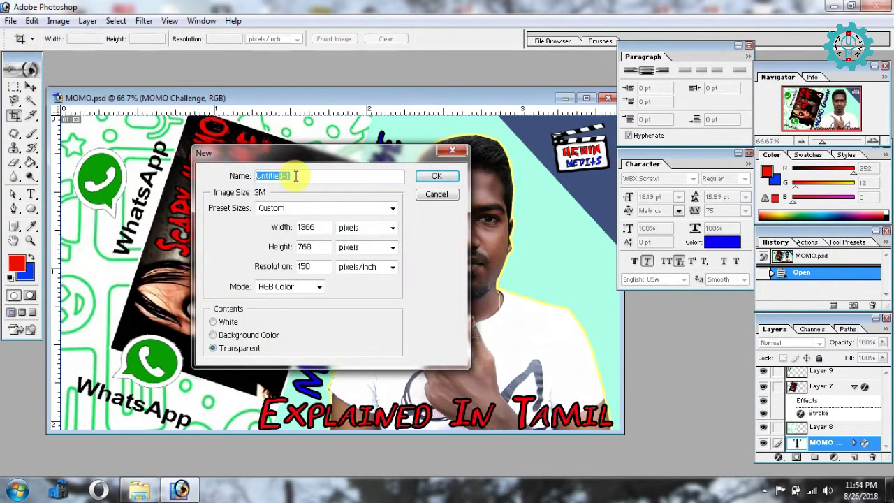
type("Youtube")
Try the 1280 x 720 HDTV 720P preset with a resolution of 300 pixels/inch for the new image.
double_click(305, 266)
type("250")
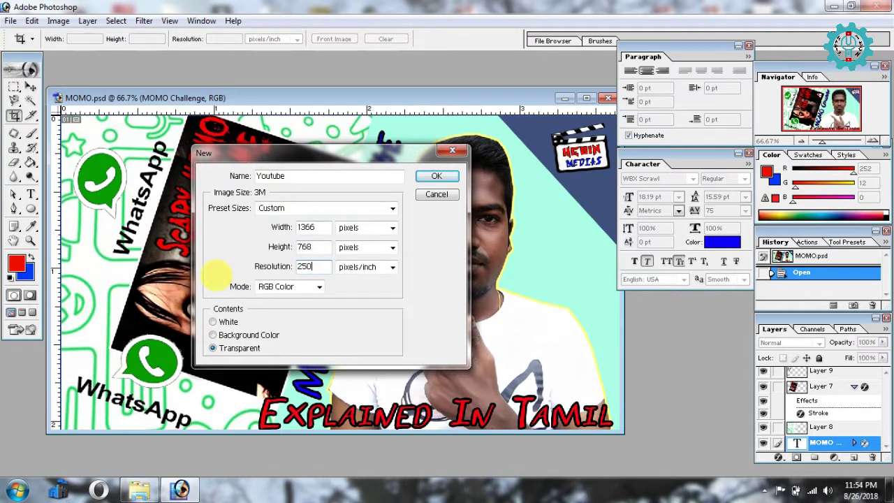
left_click(340, 211)
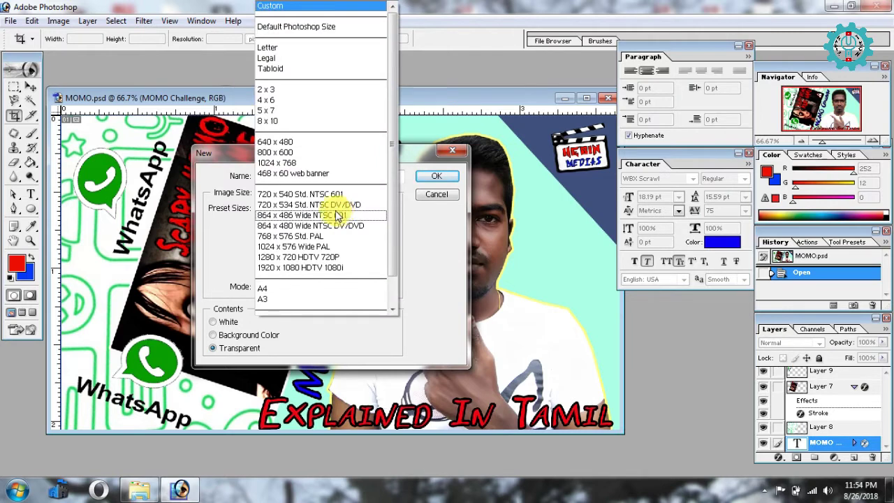
left_click(285, 264)
double_click(314, 267)
type("300")
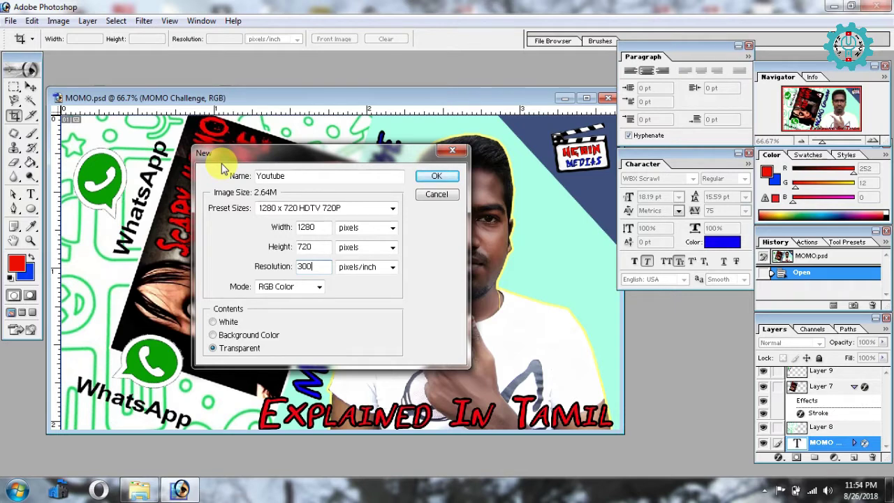
Create the image with the 1920 x 1080 HDTV 1080i preset at a resolution of 300 pixels/inch.
left_click(372, 209)
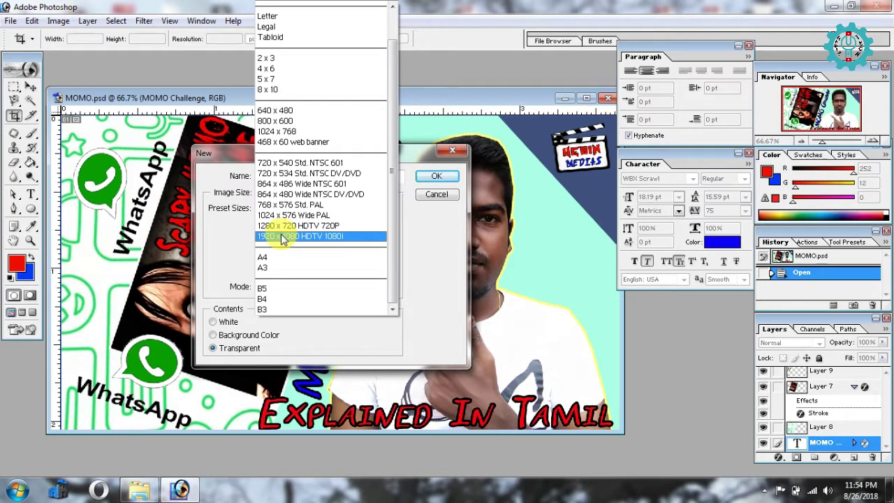
left_click(283, 239)
double_click(311, 266)
type("3")
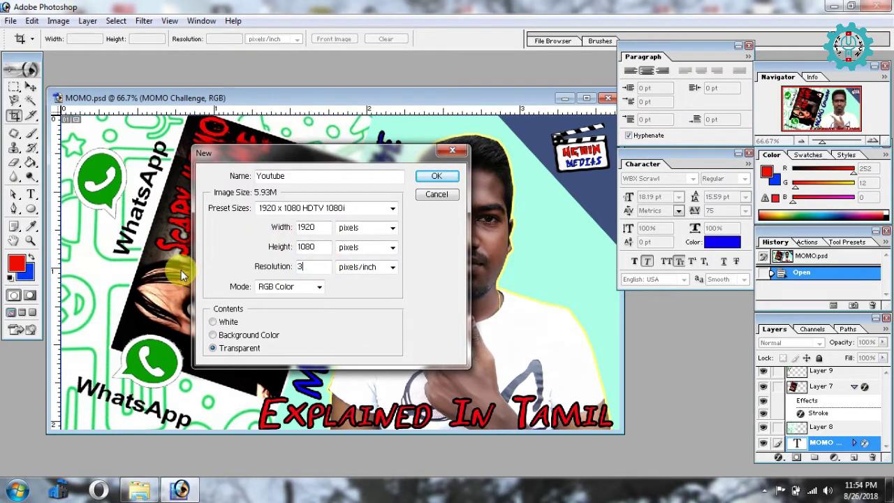
type("00")
left_click(437, 176)
Reposition and enlarge the Youtube document window, and fit its canvas on screen.
left_click_drag(428, 75, 506, 149)
left_click_drag(385, 154, 133, 123)
left_click_drag(539, 392, 594, 451)
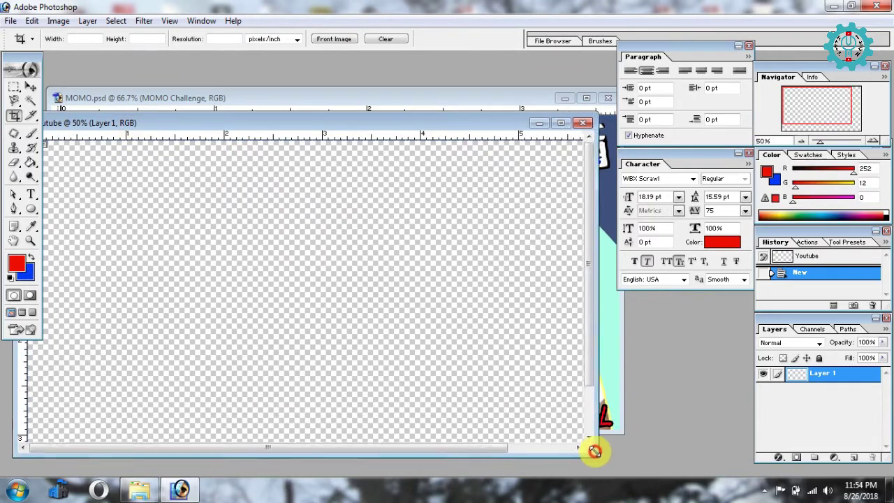
left_click(30, 241)
right_click(134, 236)
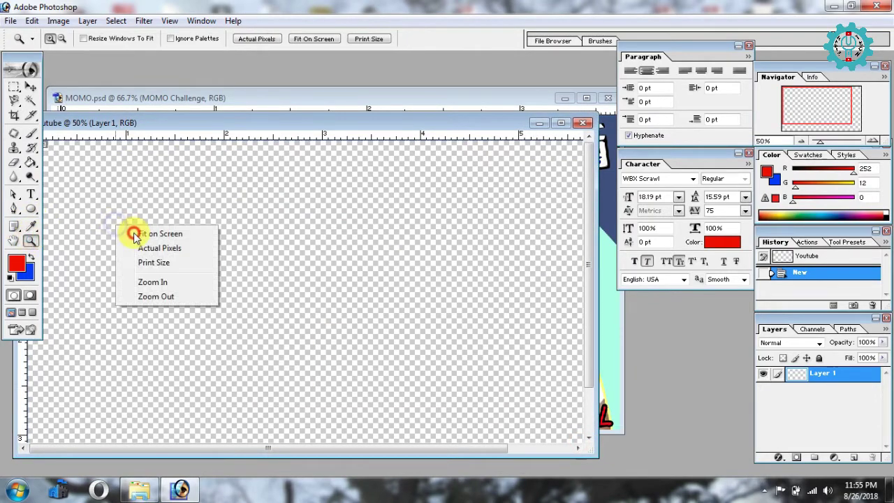
left_click(136, 235)
left_click_drag(299, 73, 267, 101)
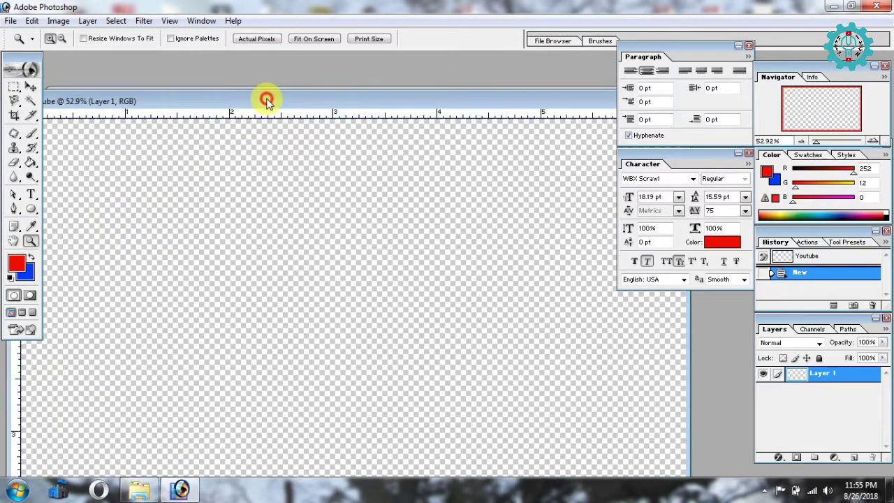
Move the MOMO.psd window aside and bring the Youtube document back to the front.
left_click(280, 87)
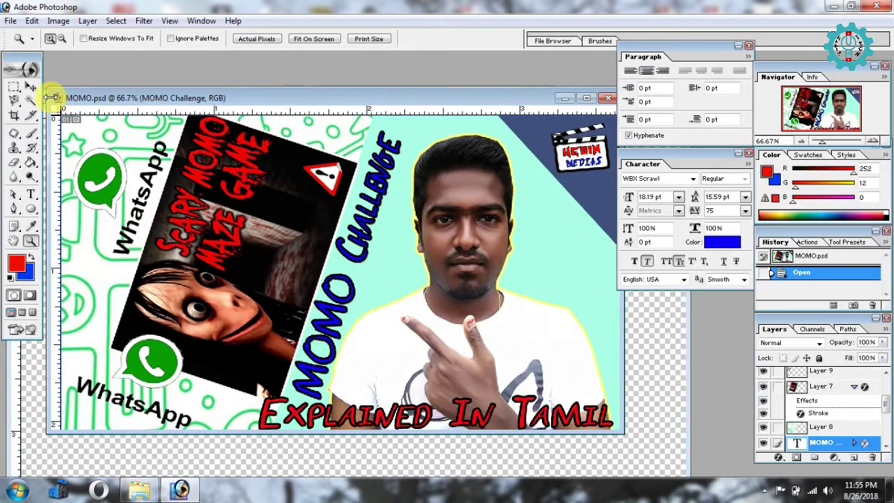
left_click(31, 86)
left_click_drag(398, 98, 124, 144)
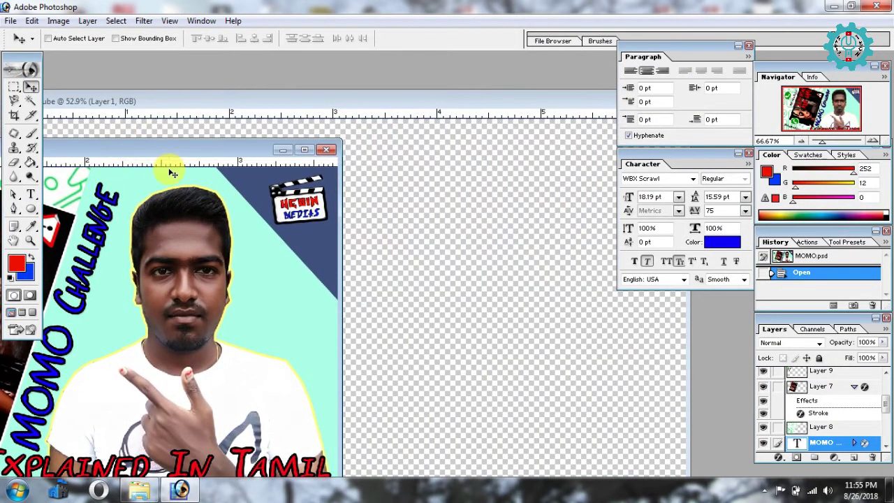
left_click(242, 100)
left_click_drag(273, 97, 319, 80)
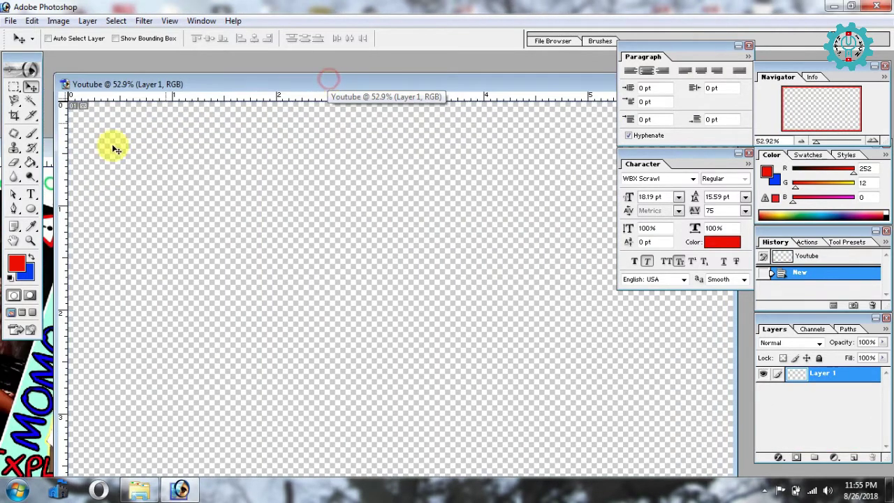
Fill Layer 1 of the Youtube document with a horizontal blue-to-red linear gradient using the Gradient tool.
left_click(31, 165)
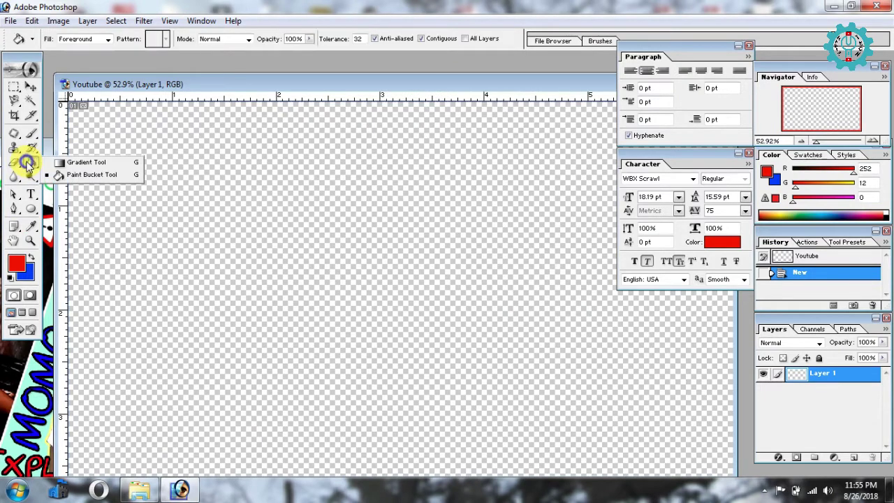
left_click(71, 166)
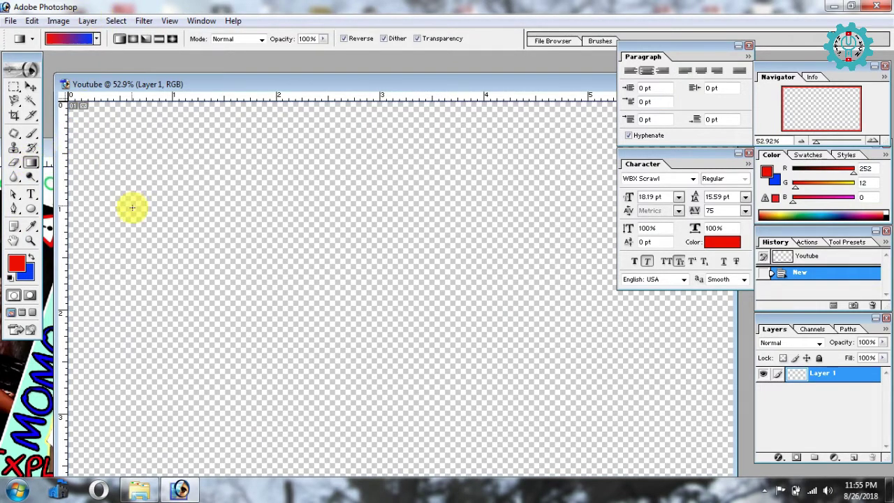
left_click(97, 39)
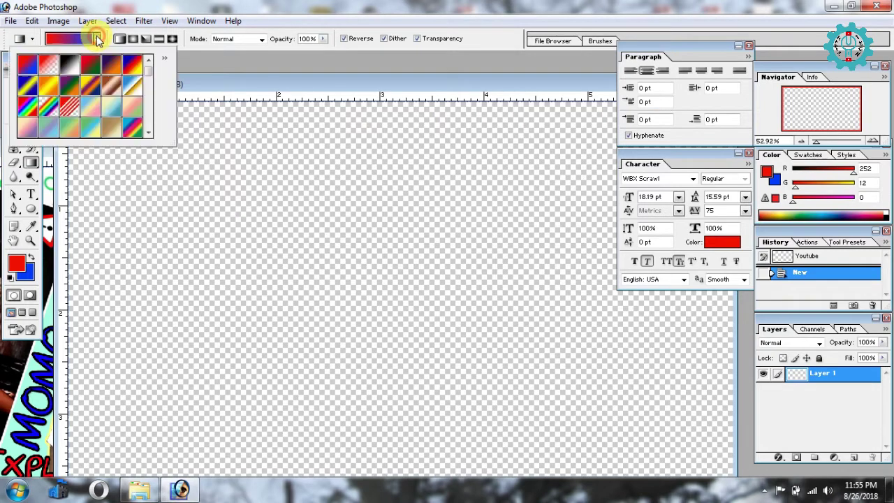
left_click(98, 39)
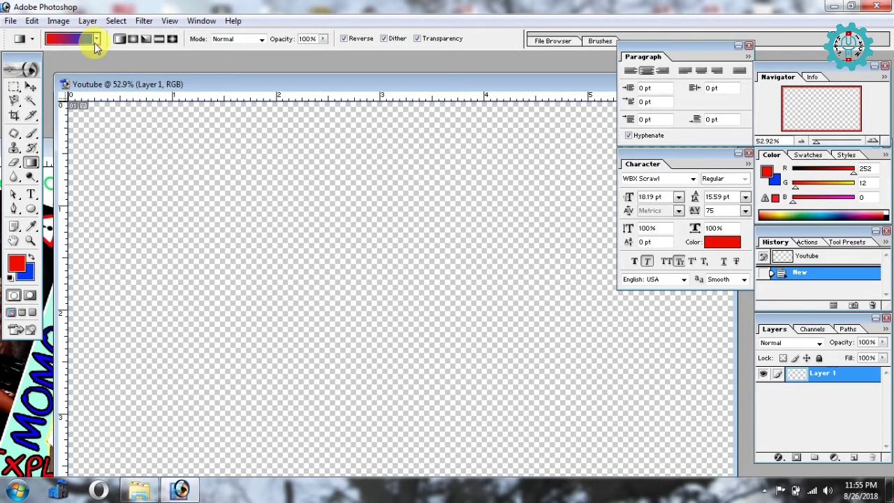
left_click(98, 39)
scroll(115, 106, "up", 1)
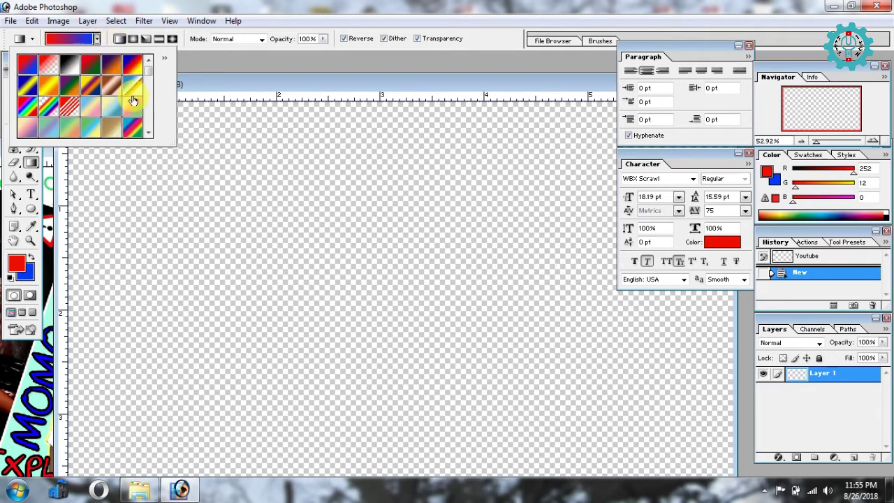
left_click(144, 182)
left_click_drag(122, 227, 385, 226)
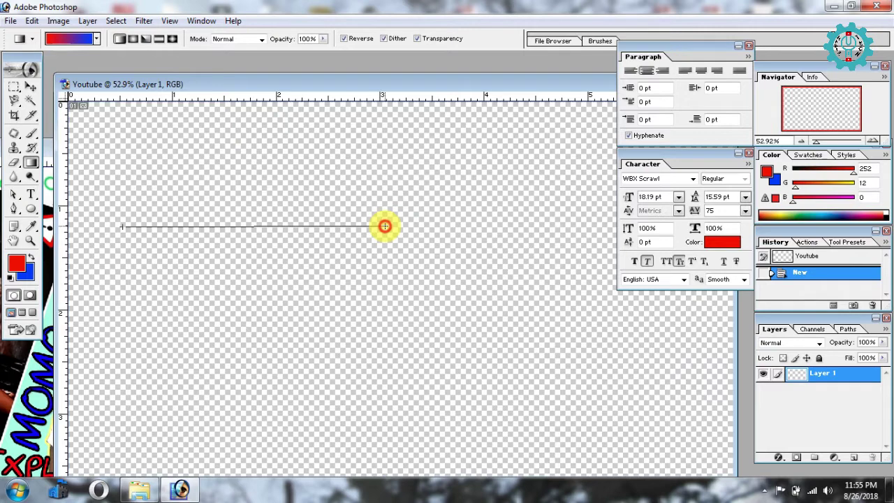
left_click_drag(385, 226, 385, 226)
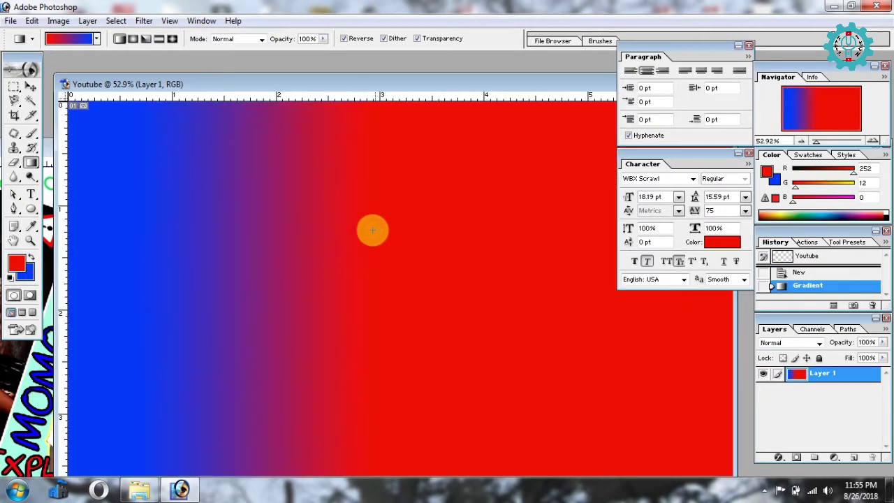
Redraw the gradient at other angles, ending with a diagonal one, blue in the upper-left and red in the lower-right.
left_click_drag(387, 85, 329, 63)
left_click_drag(402, 168, 333, 194)
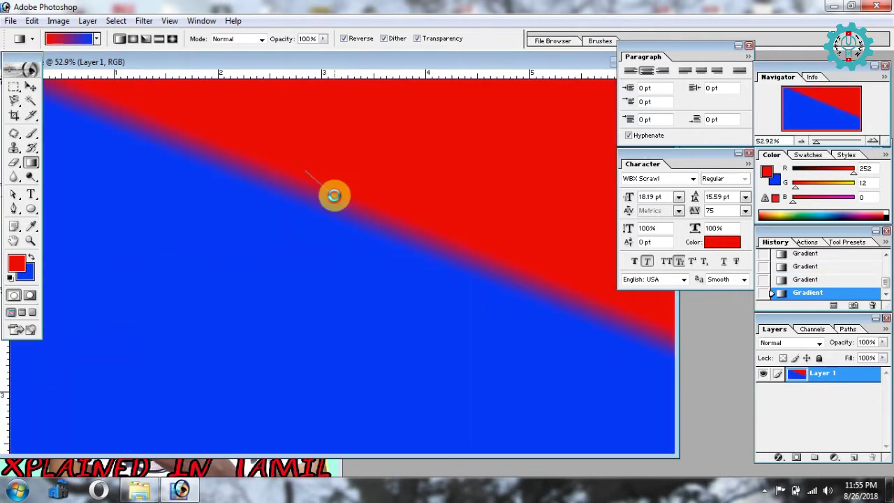
mouse_move(405, 63)
left_mouse_down()
mouse_move(424, 72)
mouse_move(416, 65)
left_mouse_up()
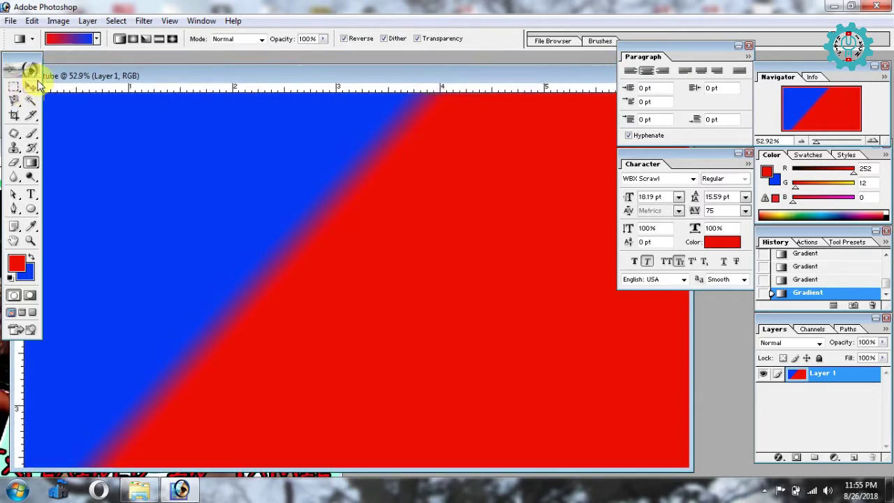
Lower the Youtube document window to uncover the logo in MOMO.psd and activate the Move tool.
left_click_drag(119, 73, 122, 231)
left_click(156, 143)
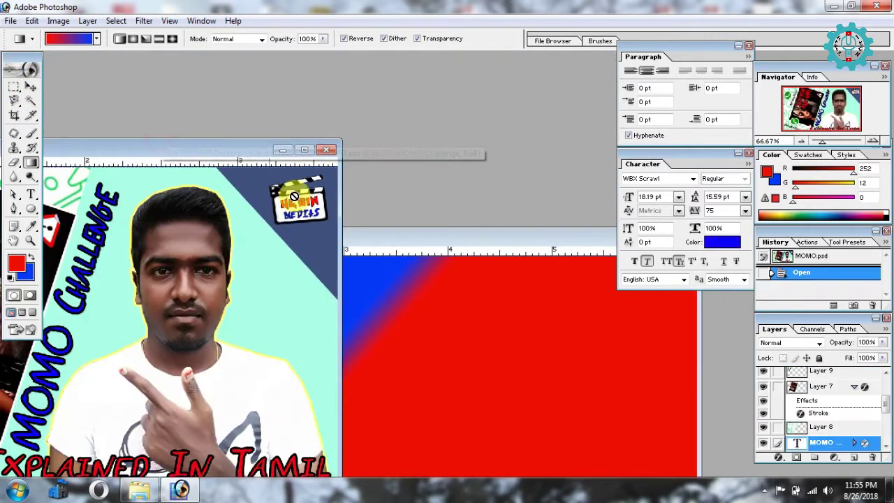
left_click(379, 234)
left_click(31, 86)
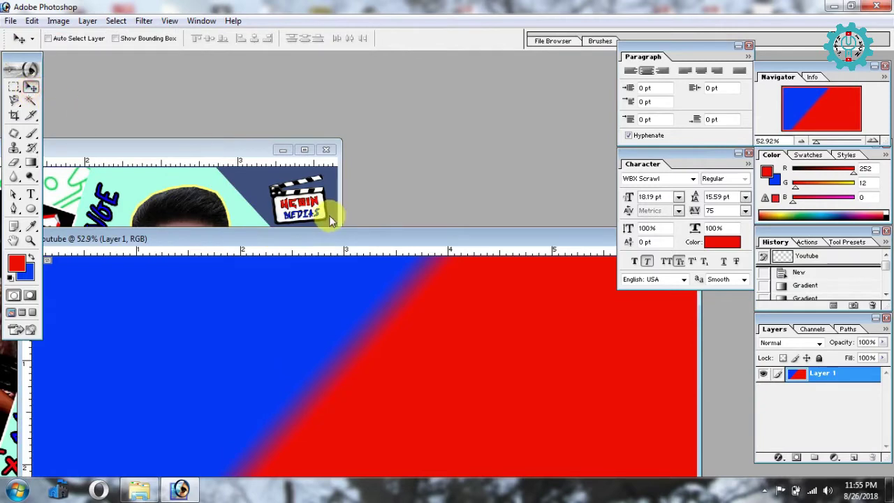
Copy the clapperboard logo layer, Layer 6, from MOMO.psd into the Youtube document and place it in the canvas's upper-right corner.
left_click(307, 210)
left_click_drag(308, 209, 333, 222)
right_click(310, 204)
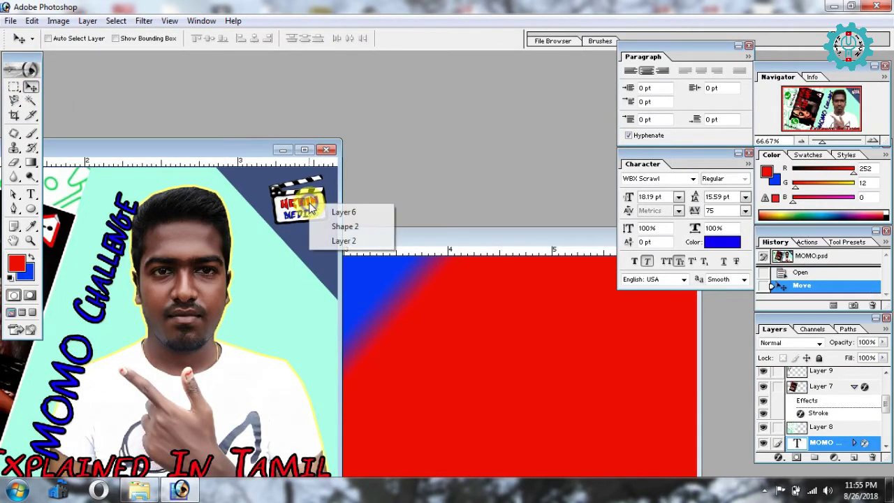
left_click(341, 212)
left_click_drag(341, 211, 514, 276)
left_click_drag(404, 170, 369, 138)
left_click_drag(378, 195, 529, 189)
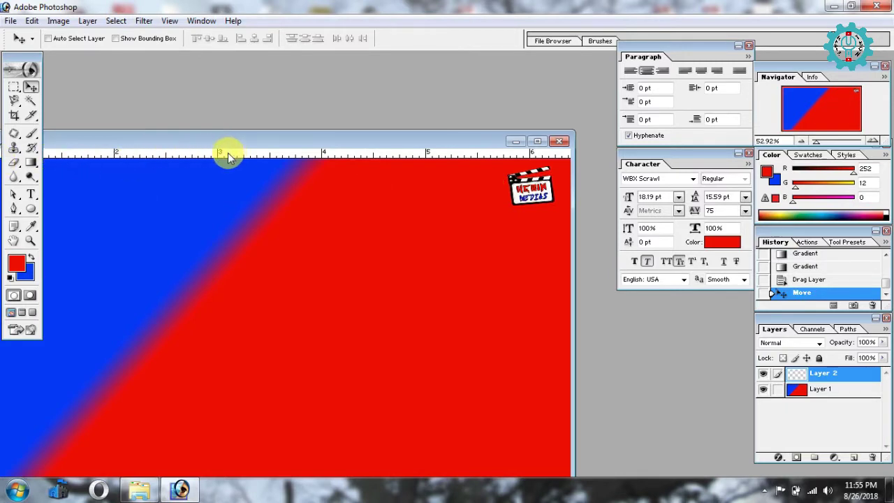
Draw a circle about 0.7 inch wide as a shape layer, below and to the left of the logo.
left_click(29, 208)
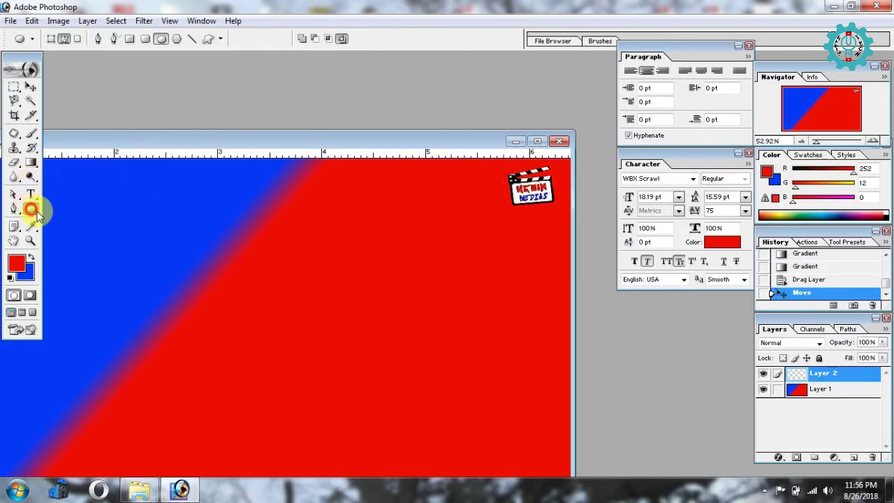
left_click_drag(321, 279, 398, 357)
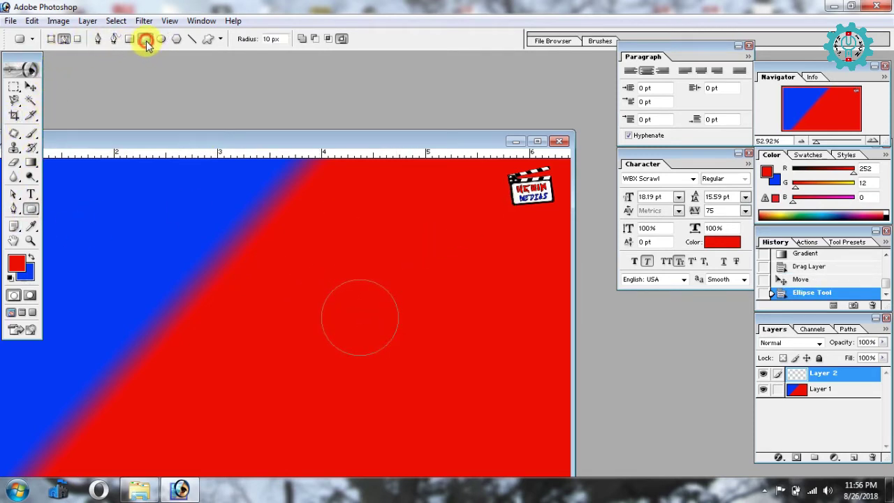
left_click(50, 39)
left_click_drag(358, 213, 429, 284)
Change the circle's fill color to blue.
left_click(471, 39)
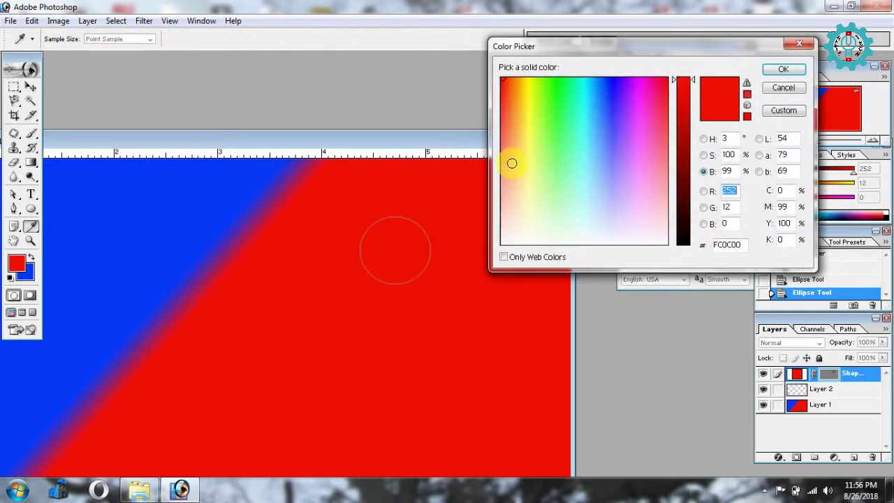
left_click_drag(595, 123, 616, 84)
left_click(783, 71)
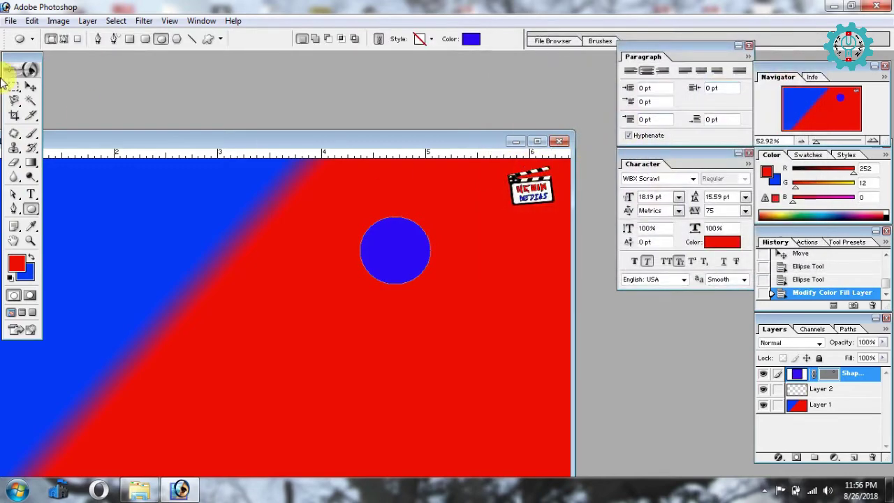
Shift the clapperboard logo layer closer to the canvas's upper-right corner.
left_click(31, 87)
right_click(534, 188)
left_click(552, 197)
left_click_drag(512, 199, 535, 186)
Move the blue circle onto the clapperboard logo in the canvas's upper-right corner.
right_click(399, 242)
left_click(420, 253)
left_click_drag(402, 259, 543, 194)
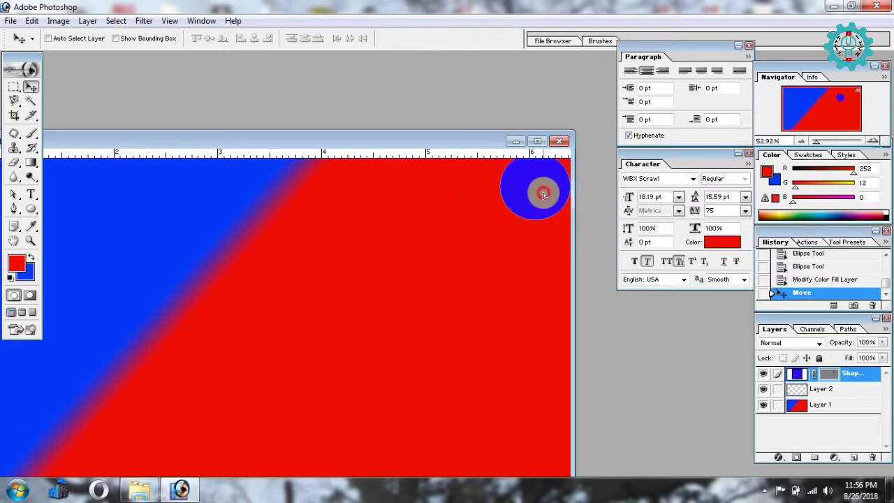
Bring the clapperboard logo layer to the front so it sits above the blue circle.
left_click(32, 21)
key("Right")
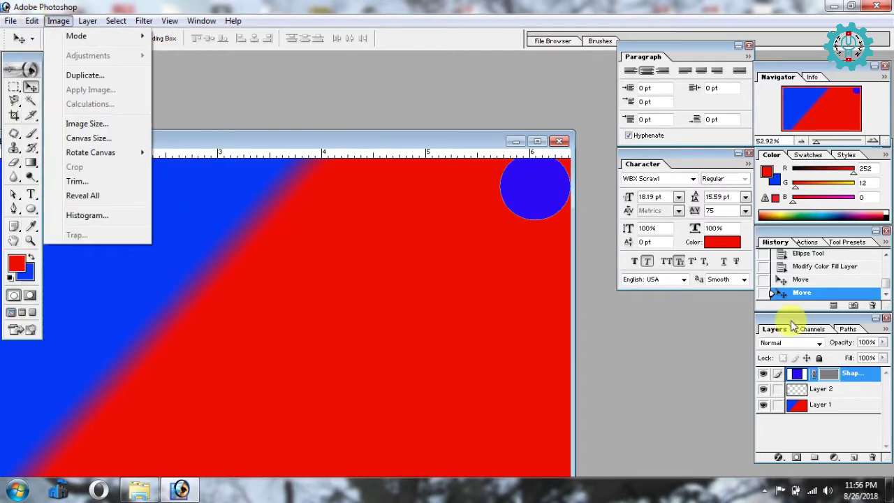
left_click(822, 389)
left_click(821, 389)
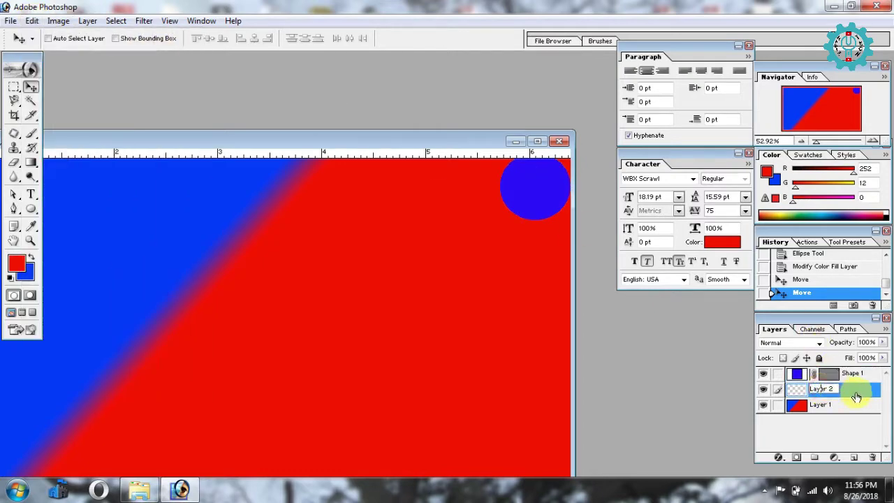
left_click(56, 22)
mouse_move(79, 22)
mouse_move(173, 335)
left_click(308, 332)
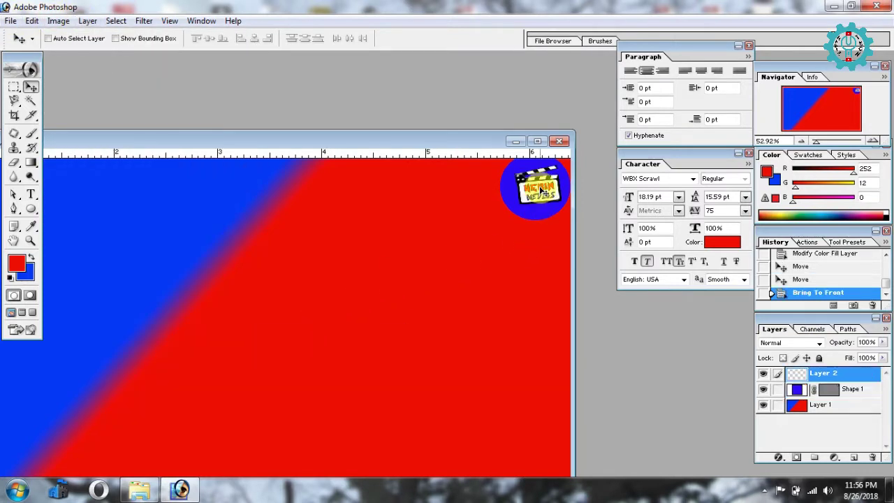
Nudge the clapperboard logo slightly downward to center it on the blue circle.
right_click(539, 190)
left_click(531, 196)
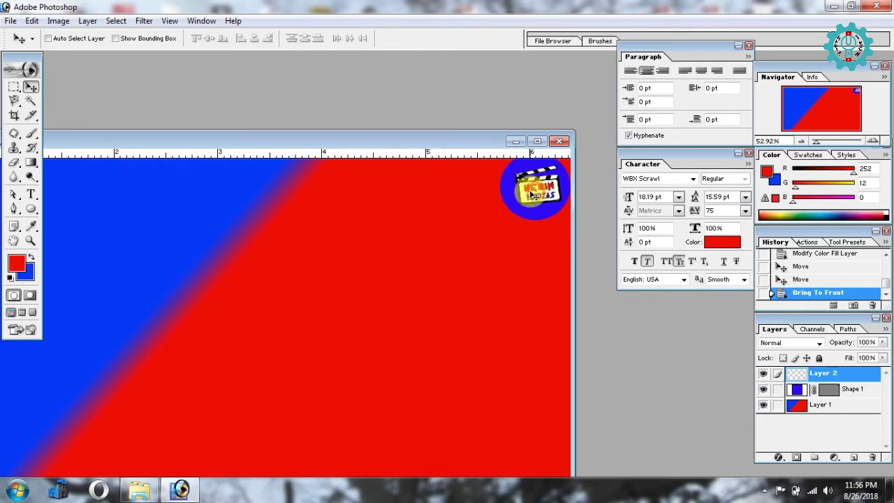
mouse_move(533, 195)
left_mouse_down()
mouse_move(533, 214)
mouse_move(537, 203)
left_mouse_up()
Copy the cut-out man layer from MOMO.psd into the thumbnail and place it in the canvas's lower-right corner.
left_click_drag(439, 148, 528, 78)
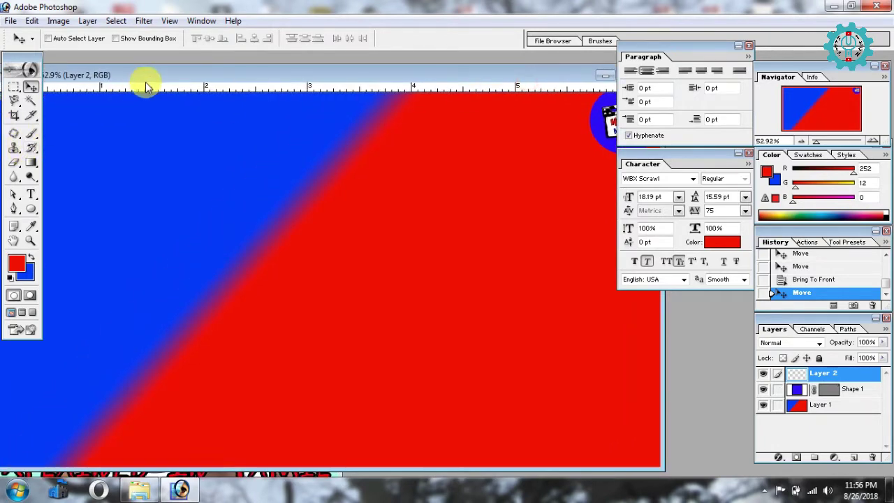
left_click_drag(147, 84, 166, 252)
left_click_drag(170, 144, 248, 91)
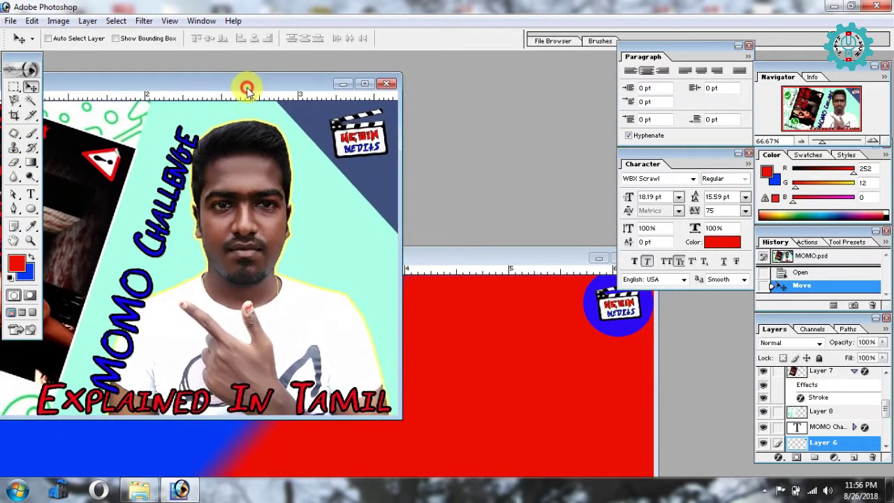
right_click(238, 189)
left_click(246, 198)
left_click_drag(254, 209, 409, 302)
left_click_drag(409, 120, 398, 69)
left_click_drag(387, 209, 457, 331)
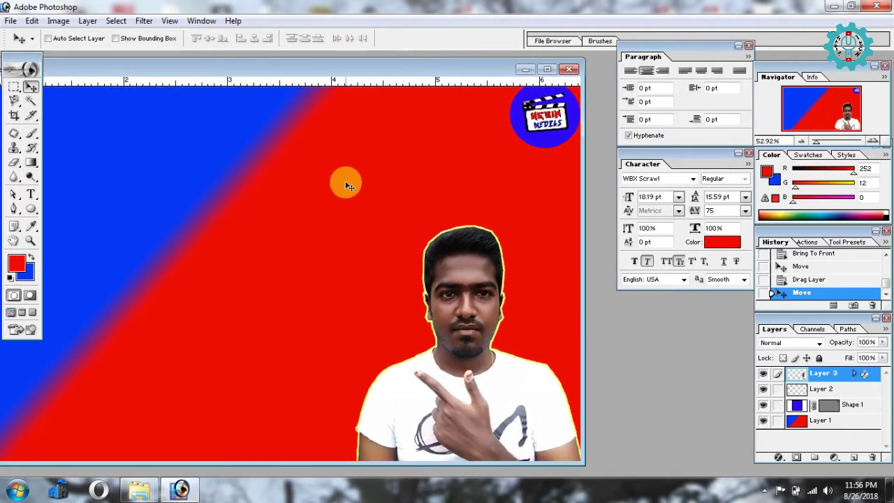
Copy the Scary Momo Maze Game picture from MOMO.psd into the blue upper-left area of the thumbnail.
left_click_drag(314, 70, 543, 110)
left_click(214, 75)
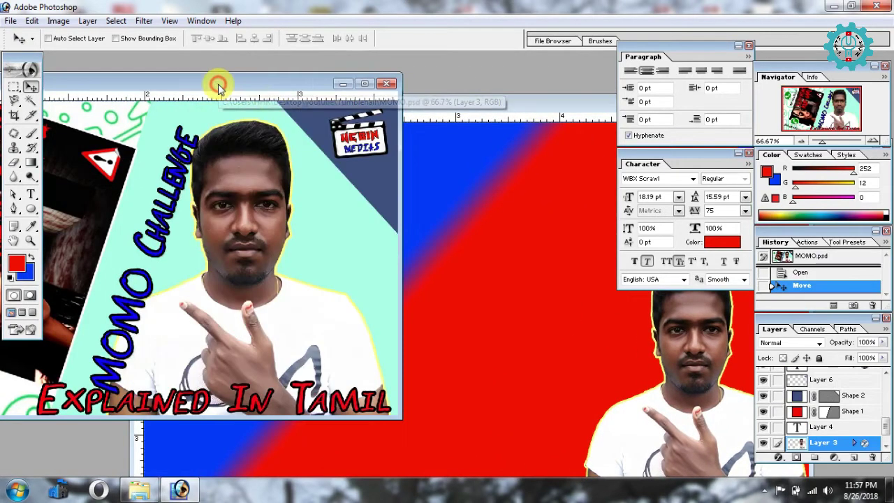
key("ctrl+plus")
right_click(151, 178)
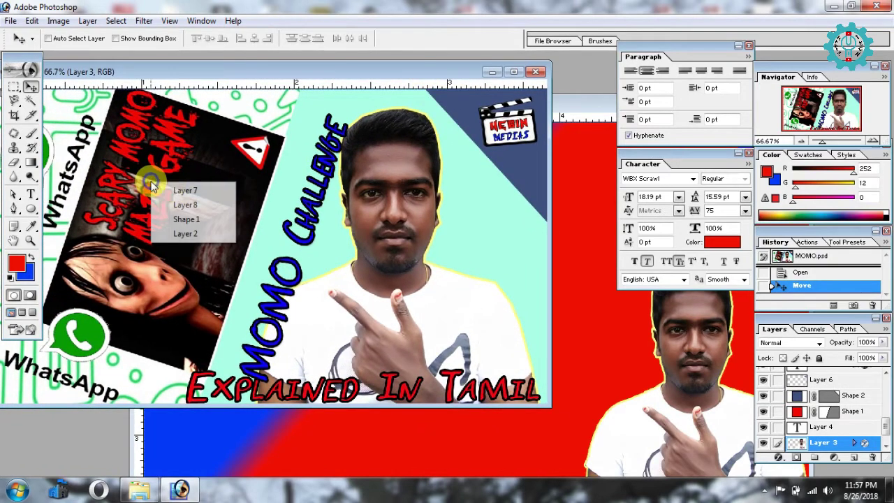
left_click(171, 187)
left_click_drag(175, 192, 266, 232)
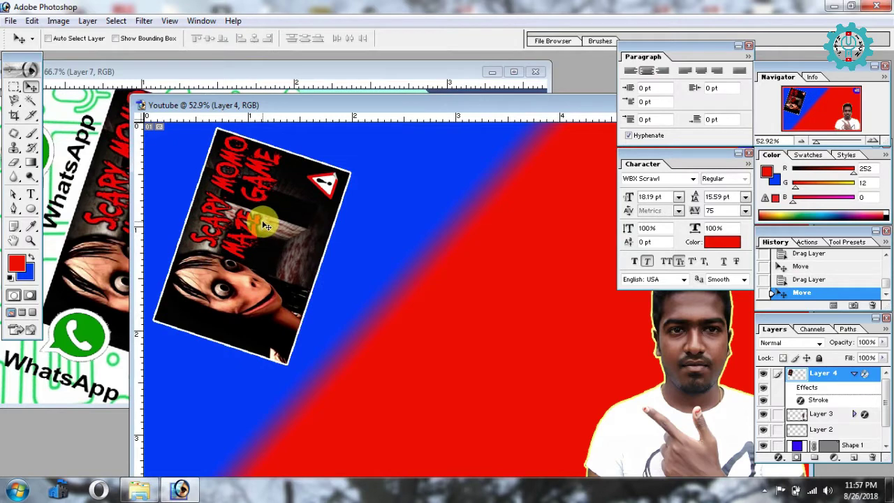
Rotate the Momo game picture about 16.7° clockwise and shift it slightly within the canvas's upper-left corner.
key("ctrl+t")
left_click_drag(375, 136, 413, 173)
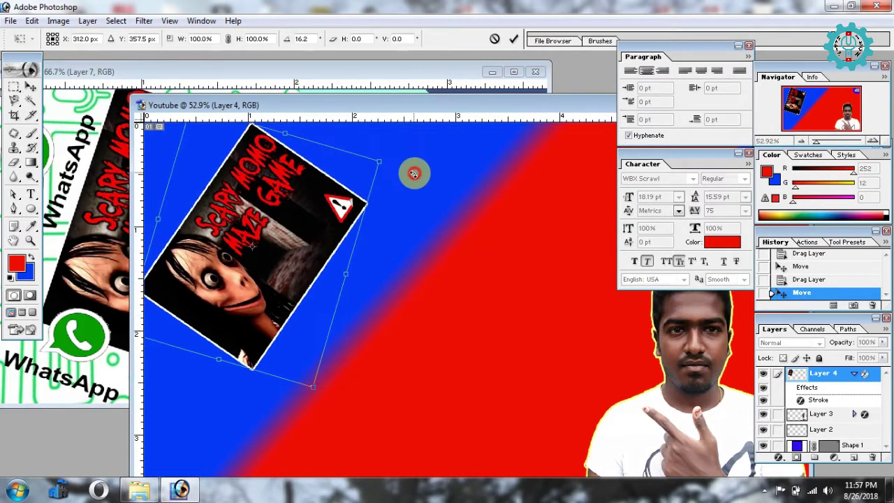
left_click_drag(245, 223, 248, 222)
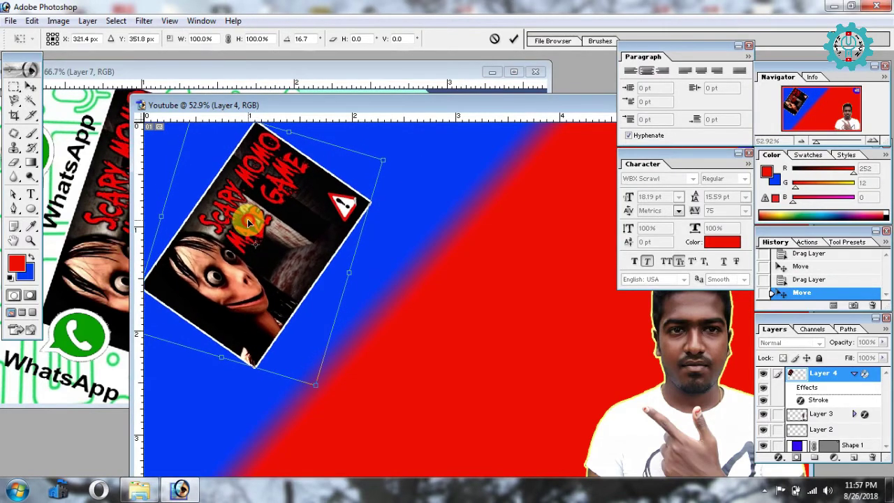
left_click(514, 39)
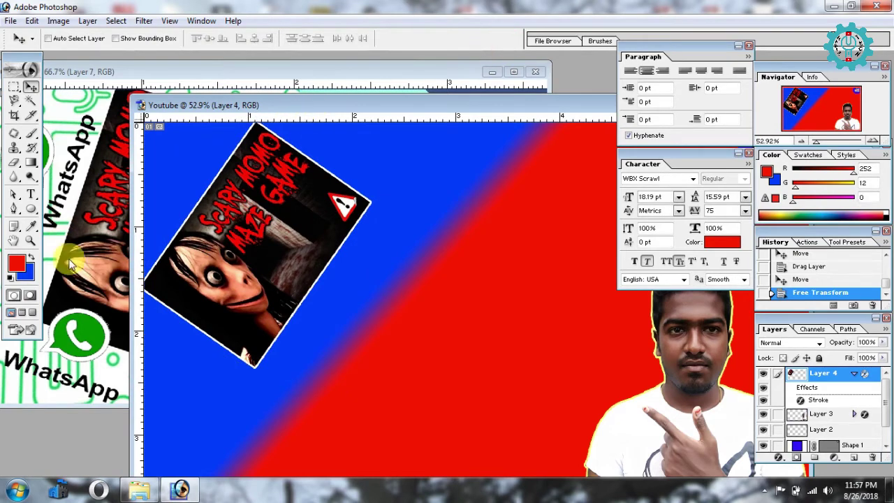
Copy the lower WhatsApp logo layer from MOMO.psd into the thumbnail, beside the Momo game picture's upper right.
left_click(108, 94)
right_click(78, 341)
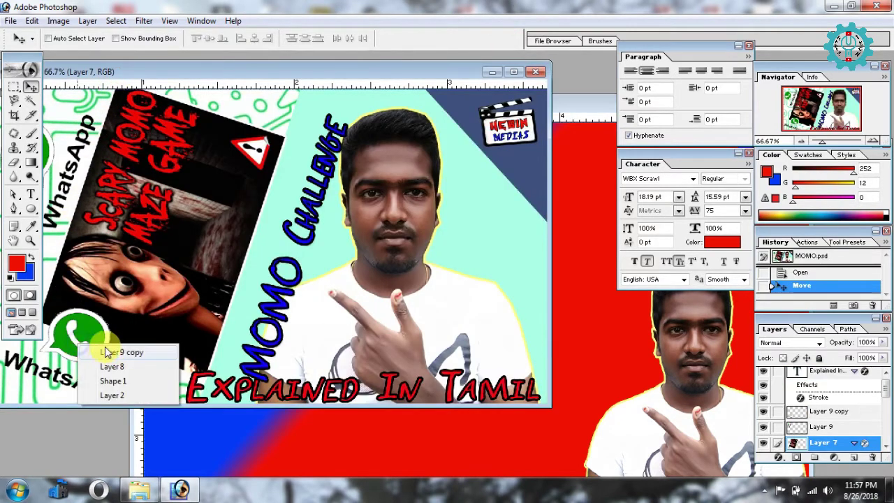
left_click(89, 350)
left_click_drag(89, 347, 589, 314)
left_click_drag(124, 342, 582, 326)
left_click_drag(528, 334, 443, 179)
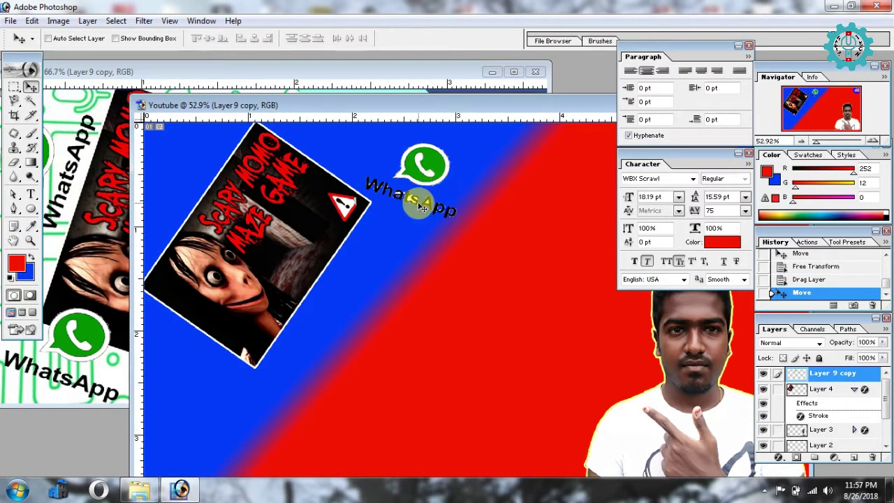
Rotate the WhatsApp logo about 38° counterclockwise and move it slightly down beside the Momo picture.
key("ctrl+t")
left_click_drag(495, 143, 464, 62)
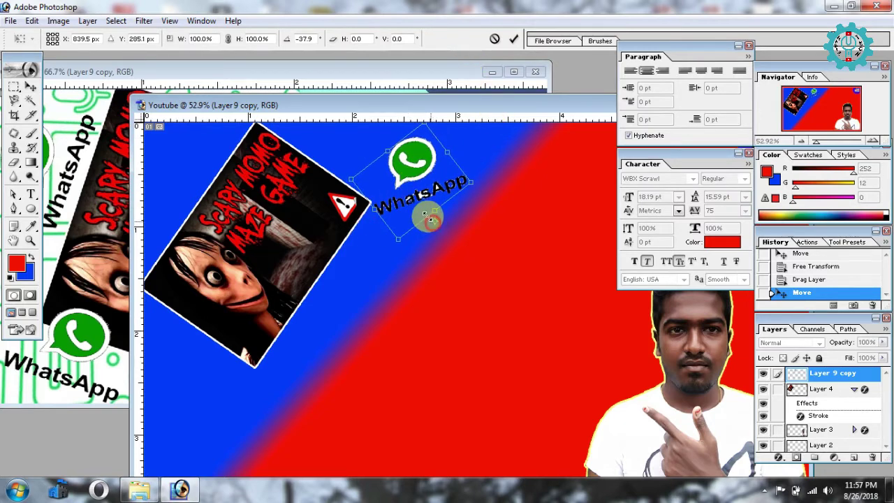
left_click_drag(429, 218, 429, 248)
left_click(508, 40)
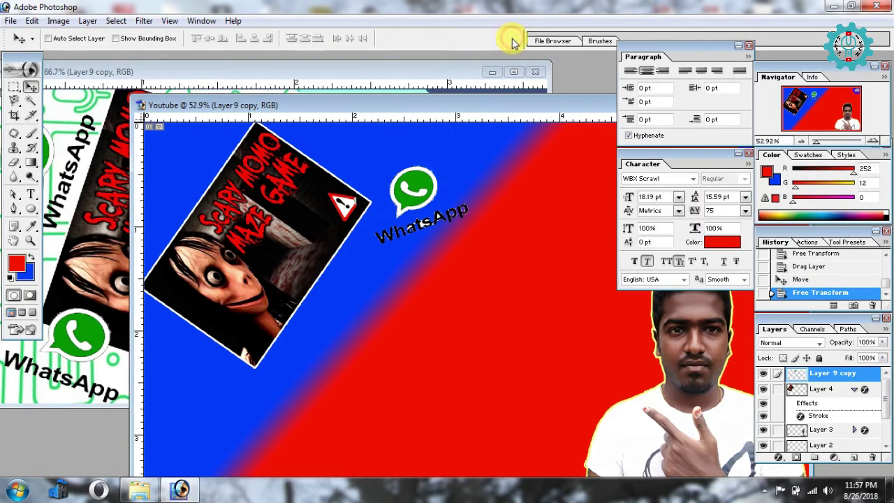
Copy the MOMO Challenge text layer from MOMO.psd into the thumbnail, between the WhatsApp logo and the man.
left_click_drag(472, 114, 453, 210)
left_click(351, 77)
right_click(315, 190)
right_click(318, 214)
right_click(313, 252)
right_click(293, 295)
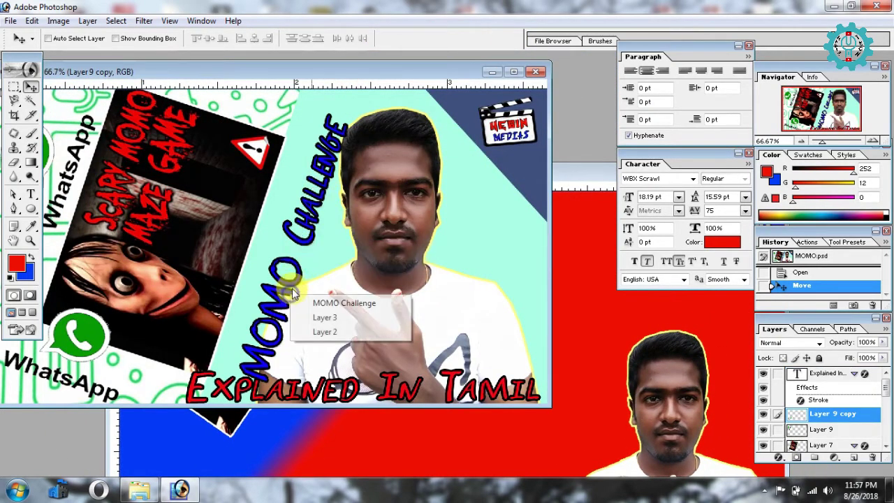
left_click(328, 304)
left_click_drag(328, 303, 534, 218)
key("f")
left_click_drag(499, 164, 319, 299)
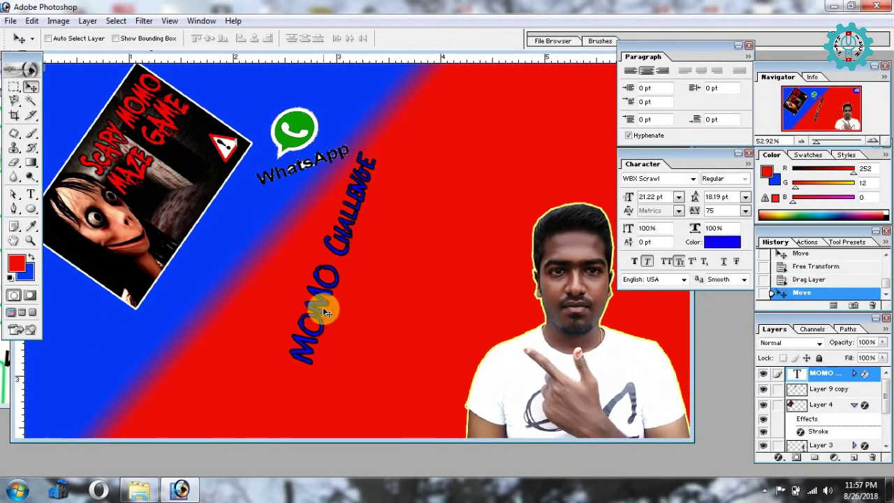
Rotate the MOMO Challenge text about 50.6° clockwise so it slopes gently up to the right.
key("ctrl+t")
left_click_drag(409, 150, 405, 269)
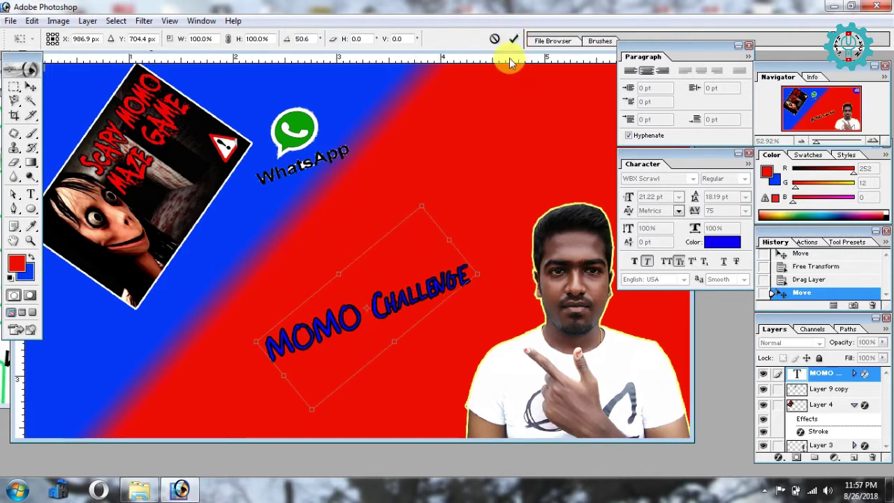
left_click(514, 39)
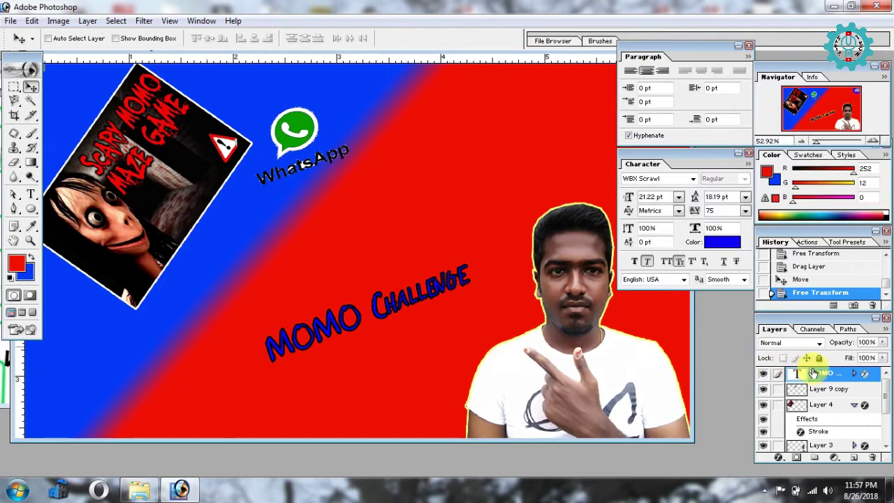
Change the MOMO Challenge text's stroke to near-white FCFEFC and make the stroke slightly thicker.
right_click(809, 373)
left_click(811, 223)
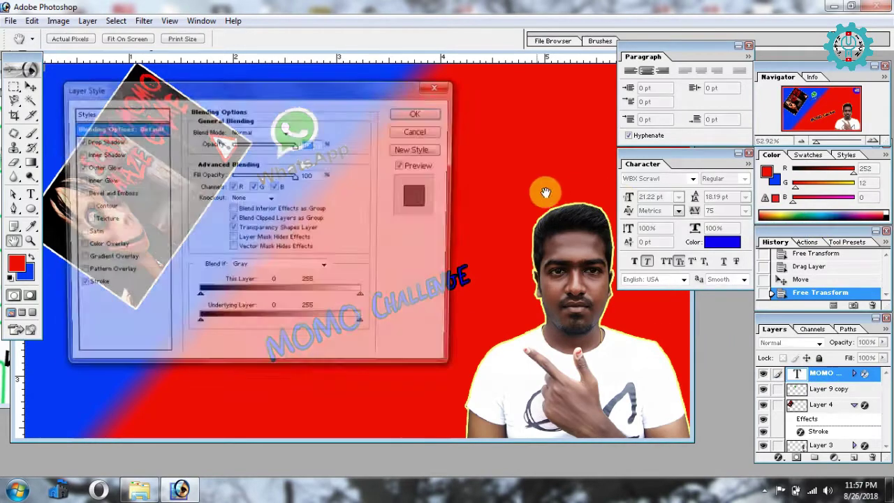
left_click(93, 286)
left_click_drag(233, 95, 683, 77)
left_click(616, 193)
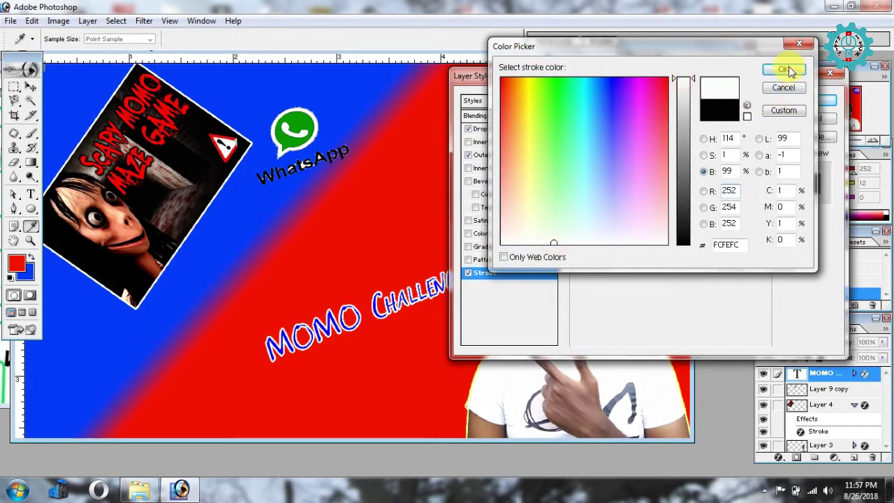
left_click(786, 70)
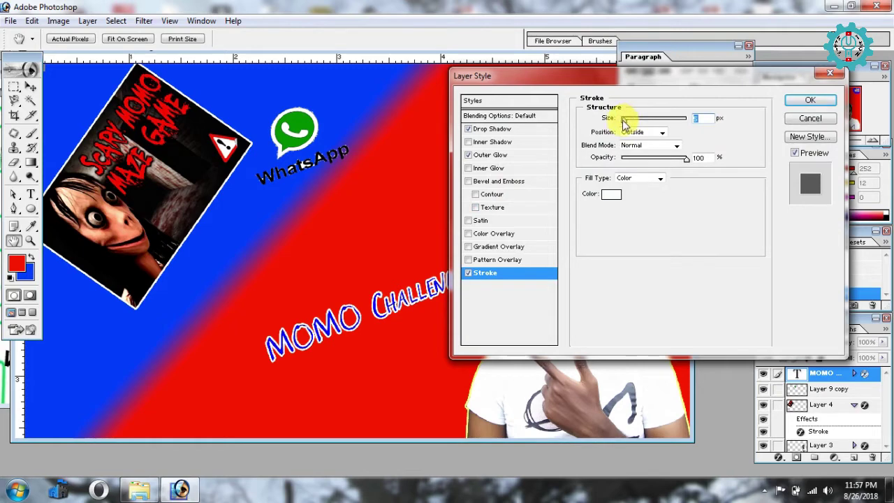
left_click_drag(625, 122, 628, 123)
key("Return")
left_click(445, 275)
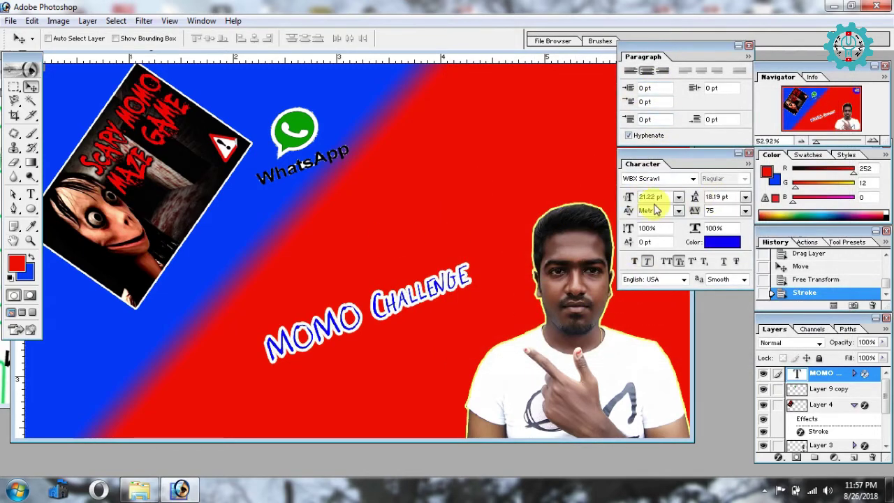
Set the font size of the entire MOMO Challenge text to 40 pt.
left_click(31, 198)
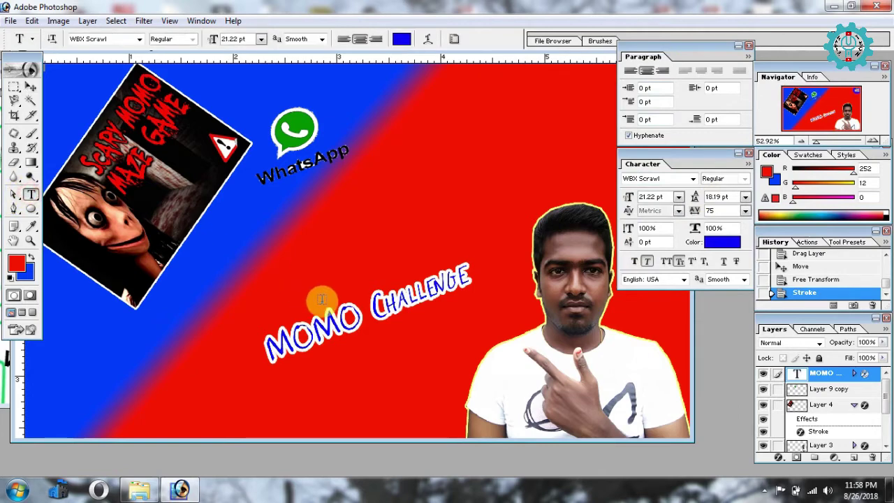
left_click(347, 279)
key("ctrl+a")
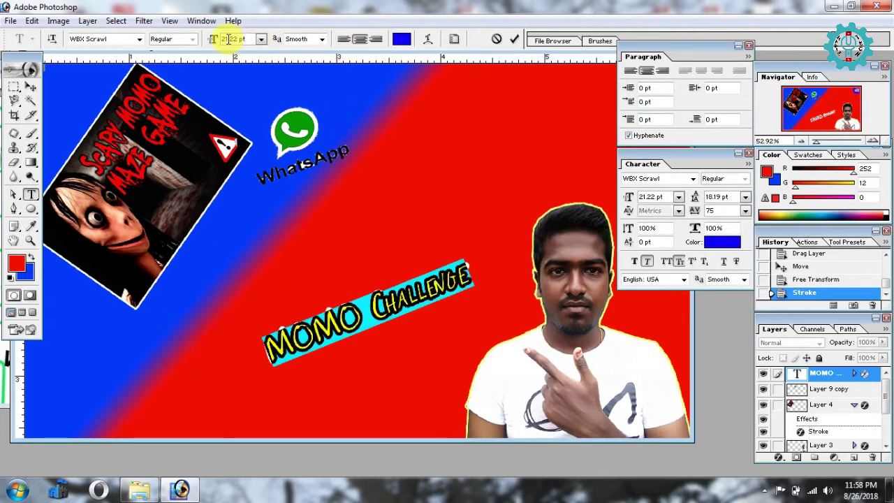
type("2pt")
key("Return")
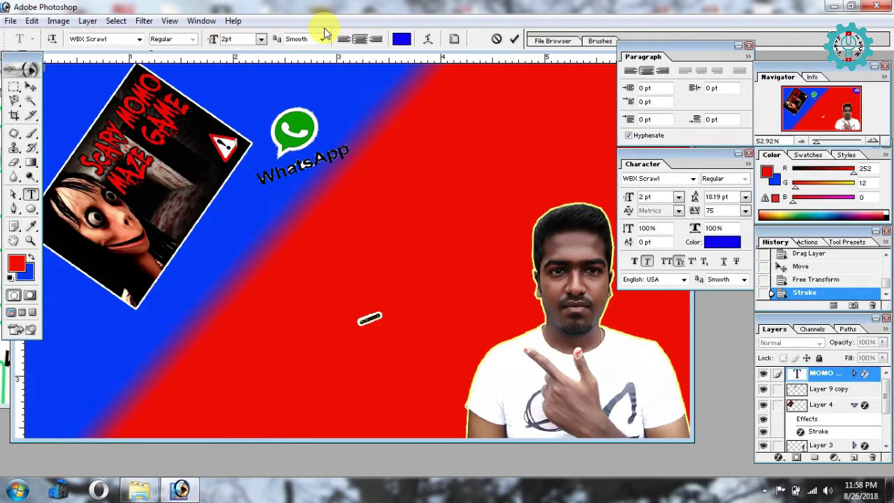
type("40")
key("Return")
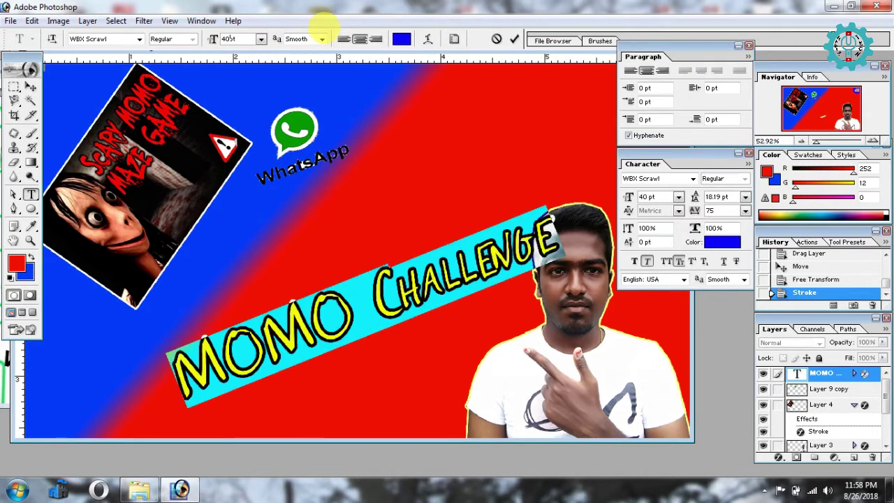
left_click(516, 39)
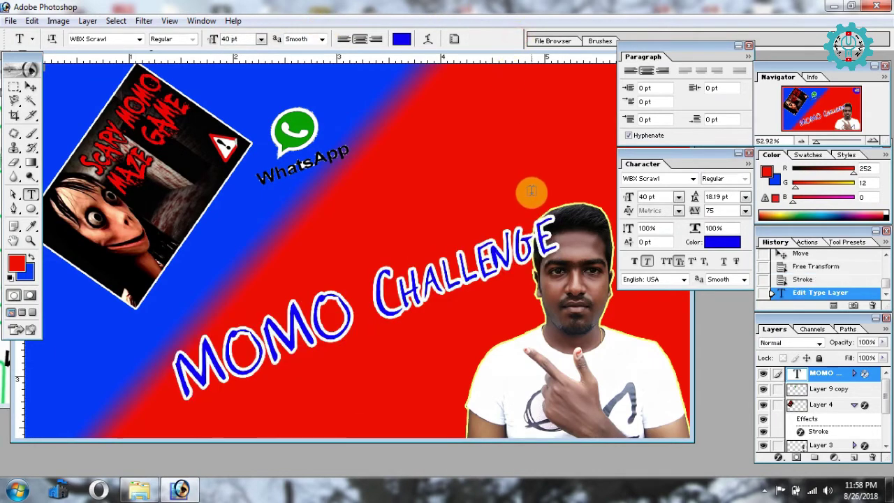
Rotate the MOMO Challenge text about 23.1° counterclockwise and move it up to follow the gradient's diagonal.
key("ctrl+t")
left_click_drag(577, 175, 549, 60)
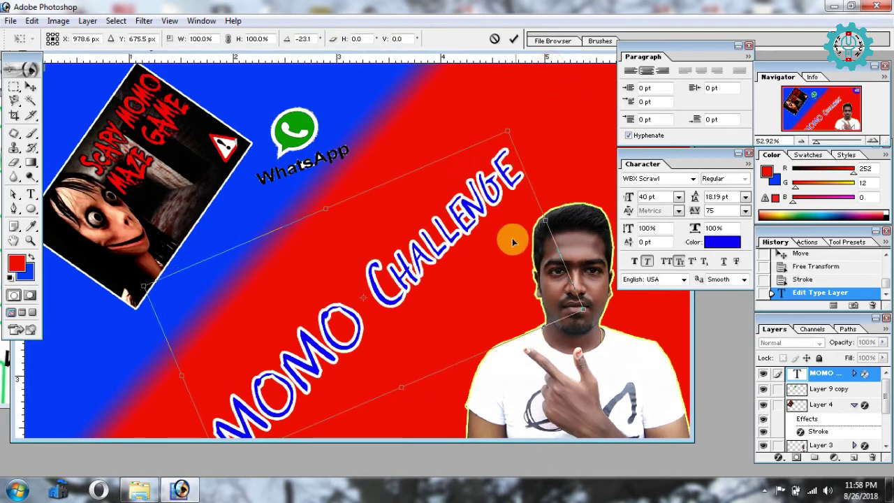
left_click_drag(497, 256, 497, 224)
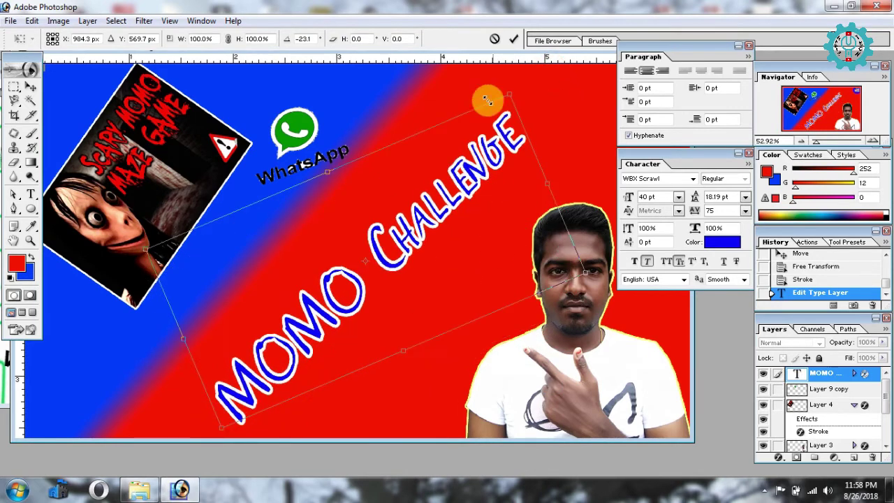
left_click(516, 39)
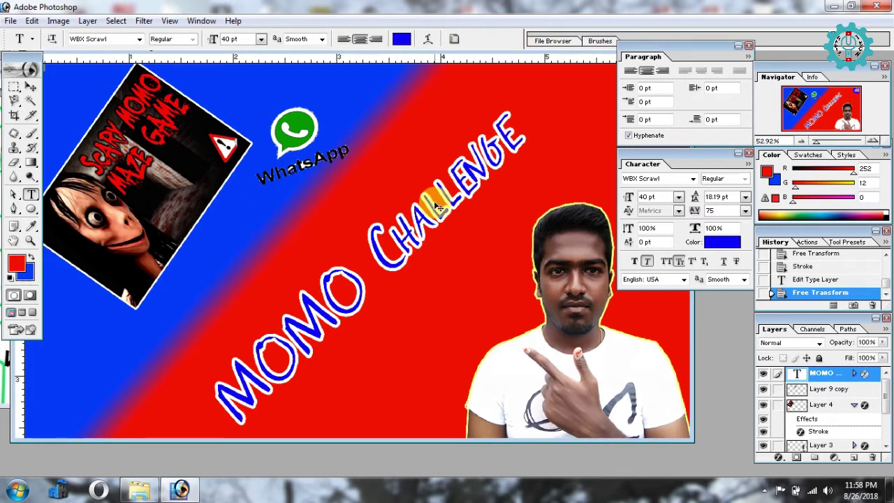
key("ctrl+t")
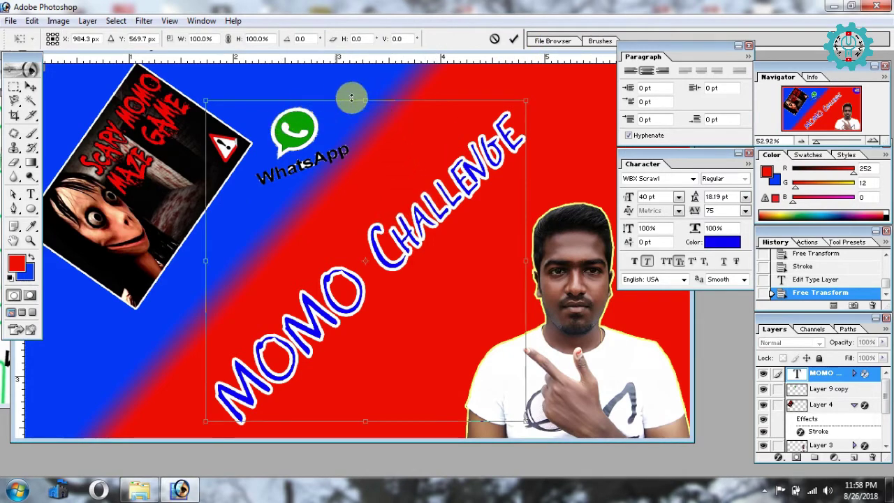
left_click(497, 41)
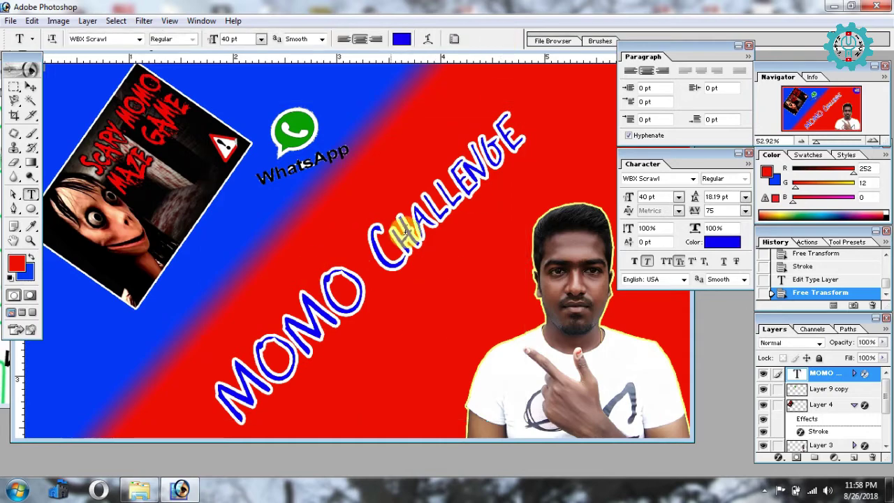
Examine the whole thumbnail composition, from the Momo image and WhatsApp logo to the portrait and channel logo.
left_click_drag(398, 57, 362, 85)
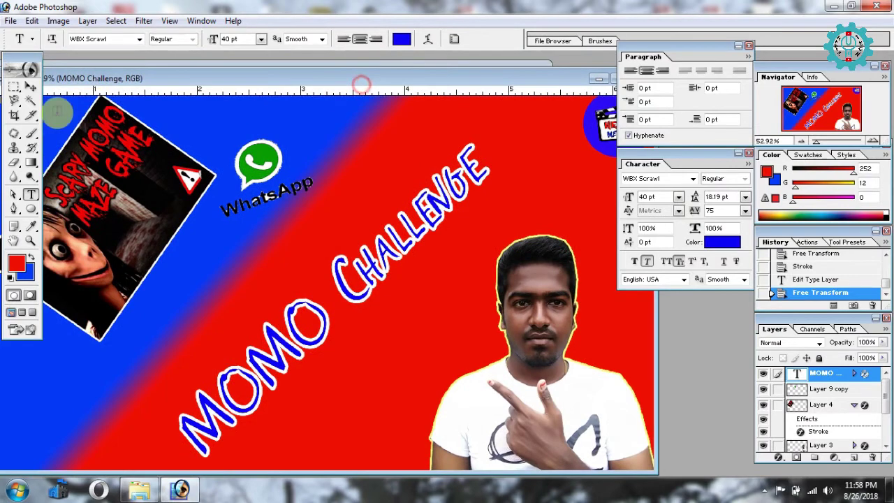
left_click_drag(309, 79, 287, 69)
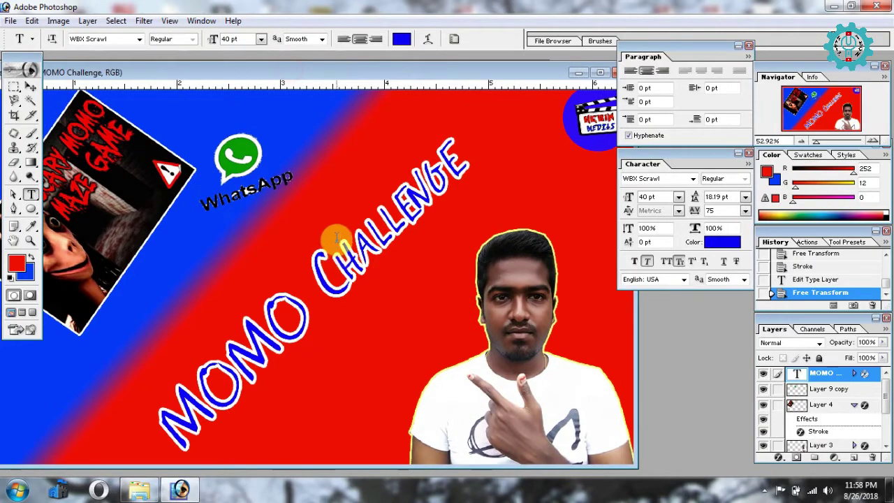
left_click_drag(409, 74, 343, 85)
left_click_drag(565, 70, 369, 119)
left_click_drag(497, 369, 475, 416)
left_click(30, 239)
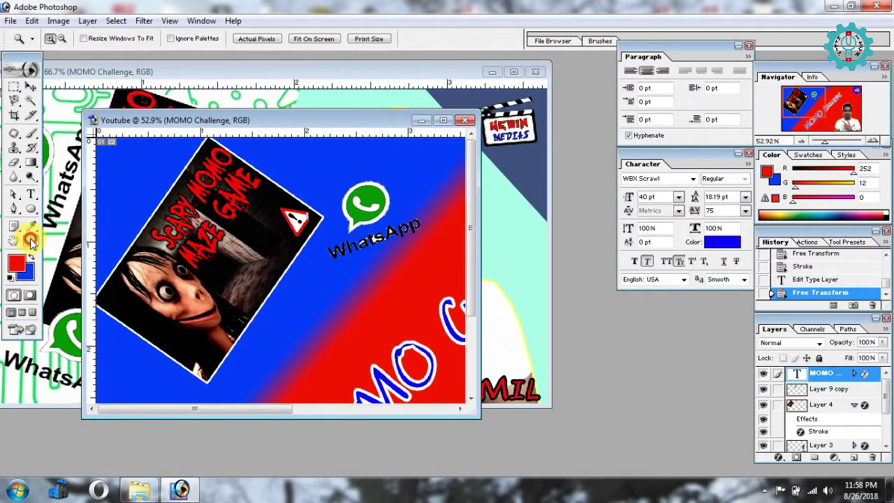
right_click(232, 242)
left_click(248, 247)
left_click_drag(421, 69, 300, 68)
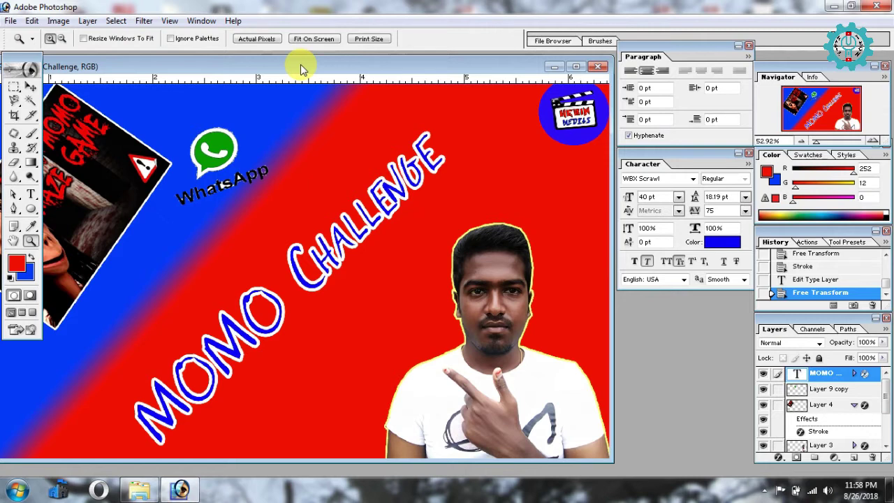
left_click_drag(298, 68, 365, 64)
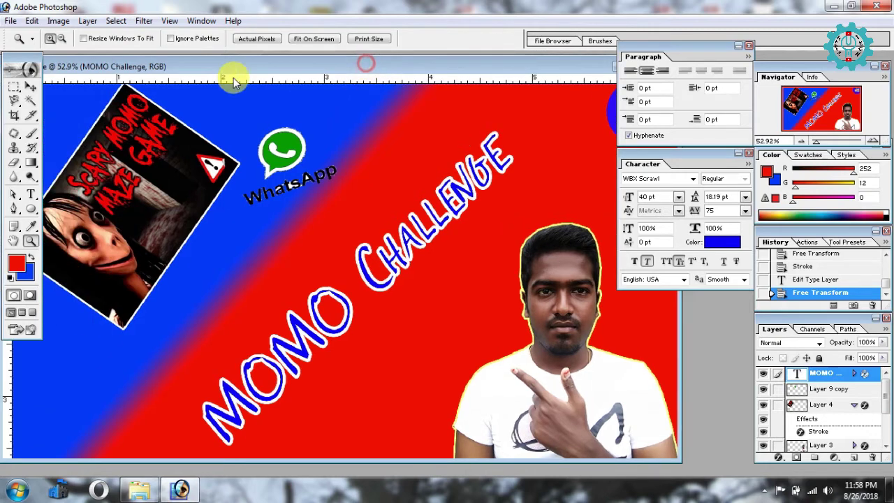
Save a copy of the thumbnail in JPEG format as Youtube copy.jpg in the e SEVAI folder.
left_click(11, 20)
left_click(38, 143)
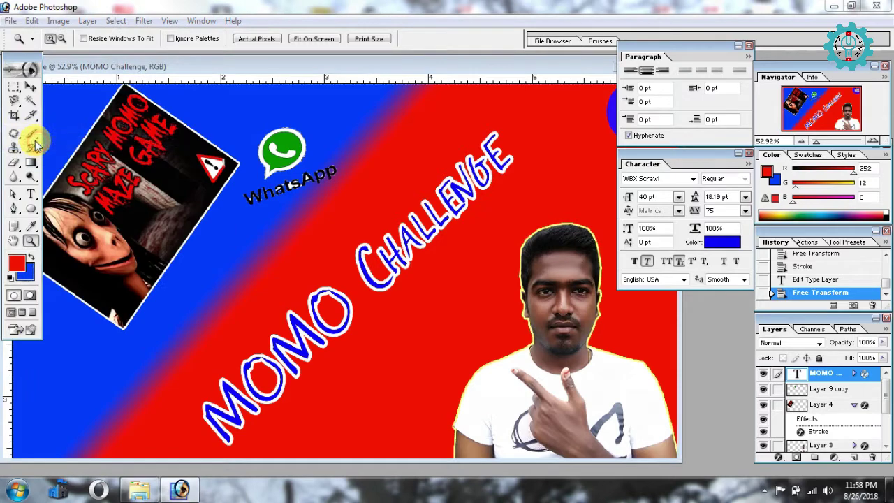
left_click(344, 309)
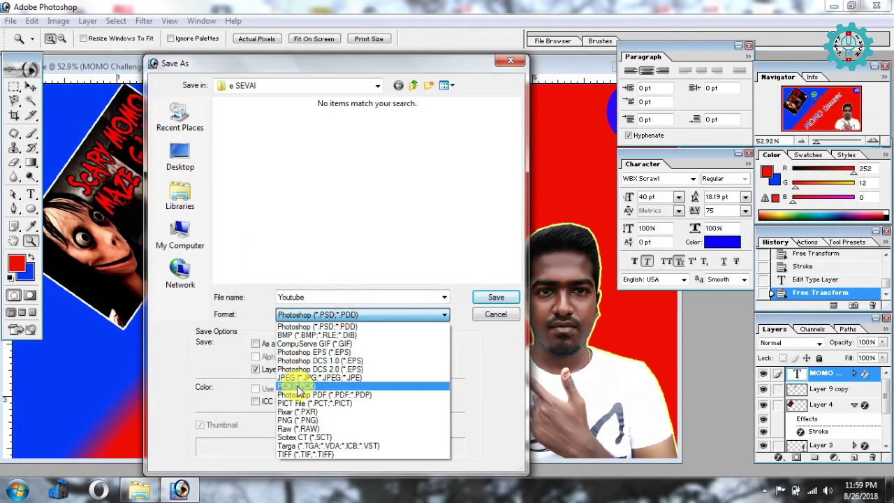
left_click(327, 371)
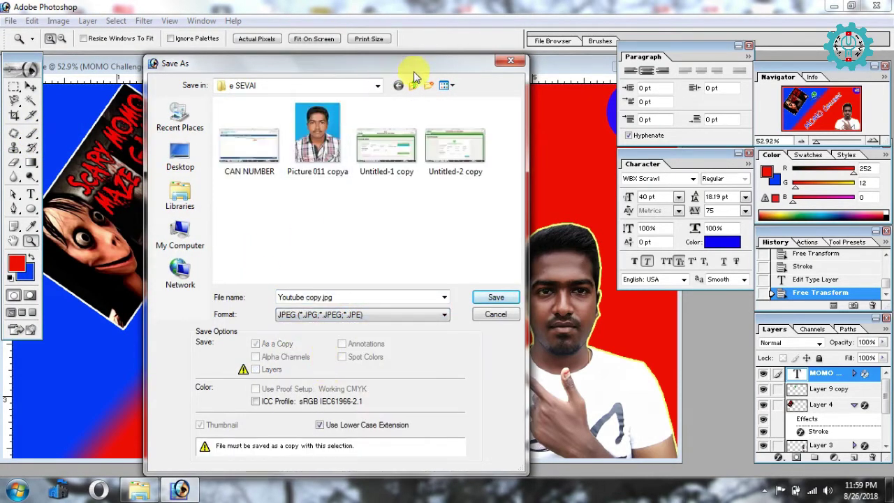
left_click(353, 318)
left_click(494, 308)
left_click(497, 299)
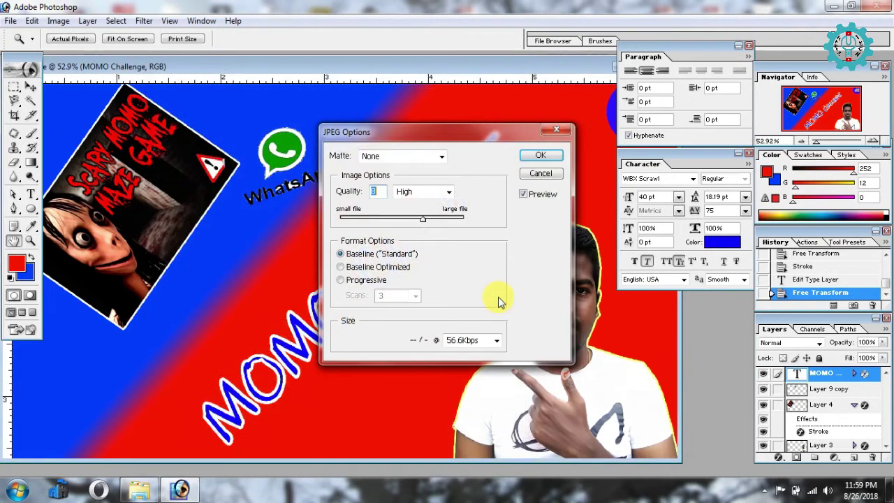
Set the JPEG quality to Low and finish the export with the Baseline ("Standard") format.
left_click(403, 191)
left_click(420, 236)
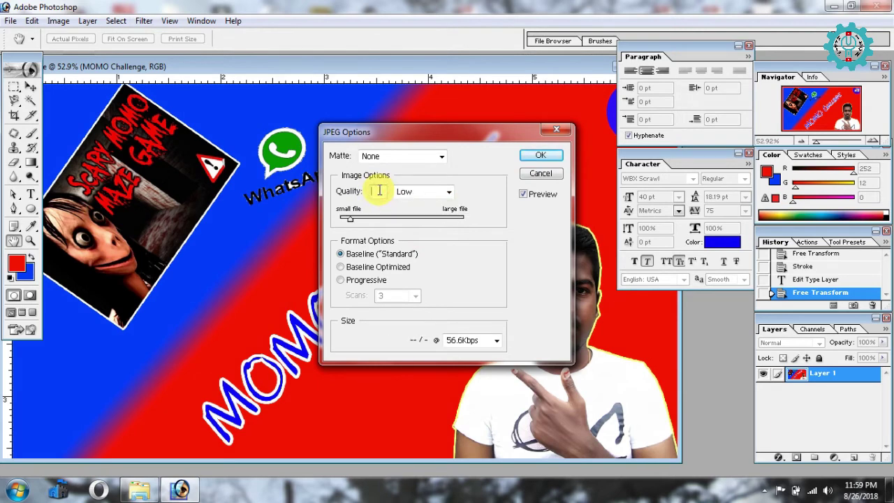
left_click(537, 160)
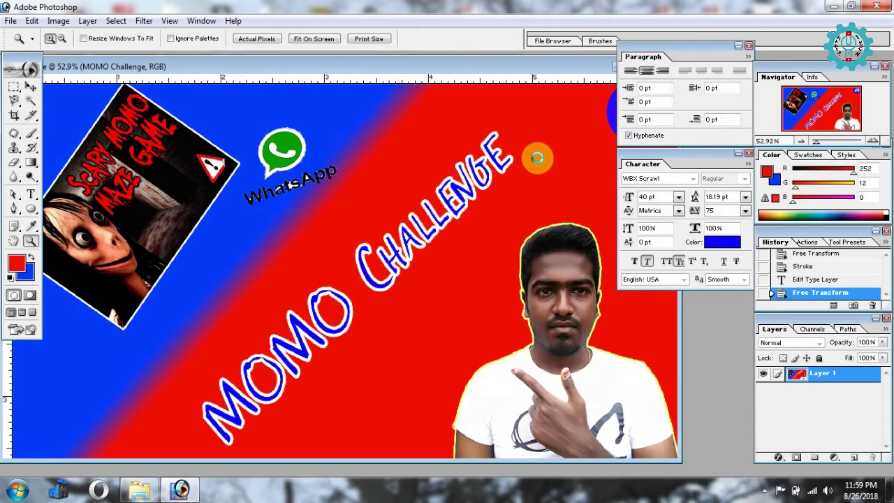
Switch to Windows Explorer and view the exported Youtube copy image from the e SEVAI folder on the desktop.
left_click(155, 487)
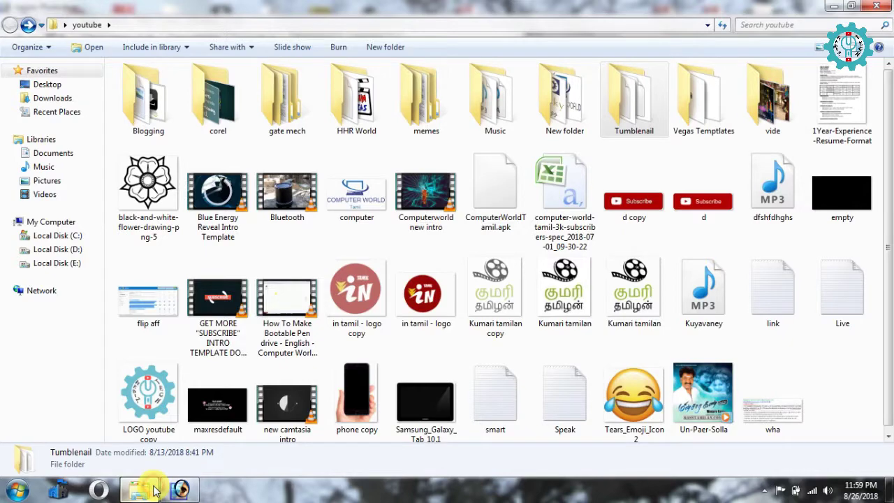
left_click(155, 487)
left_click(154, 487)
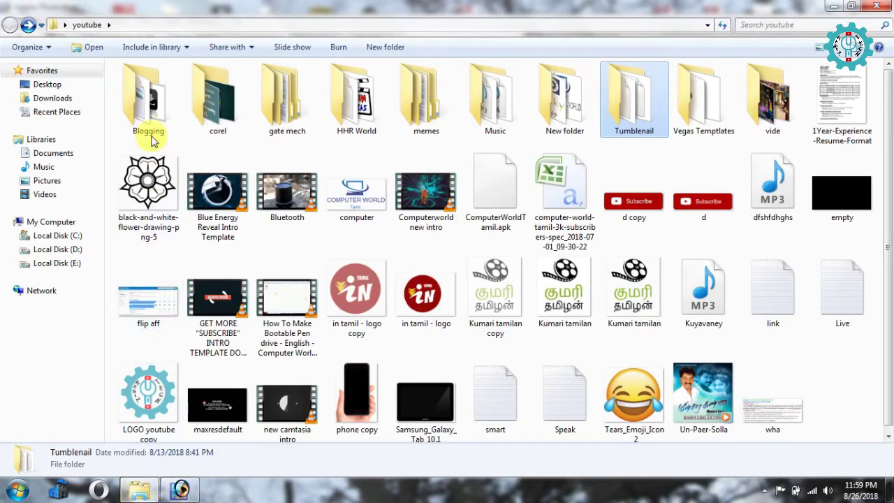
left_click(71, 85)
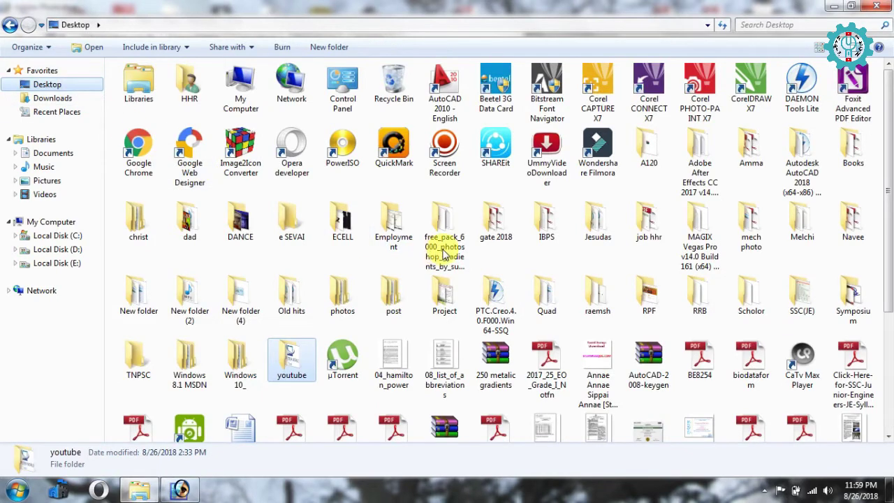
left_click(508, 251)
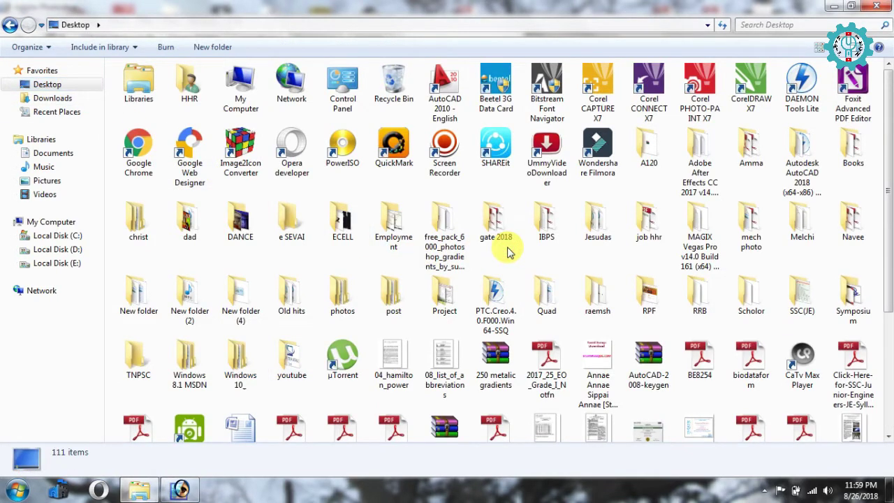
double_click(278, 216)
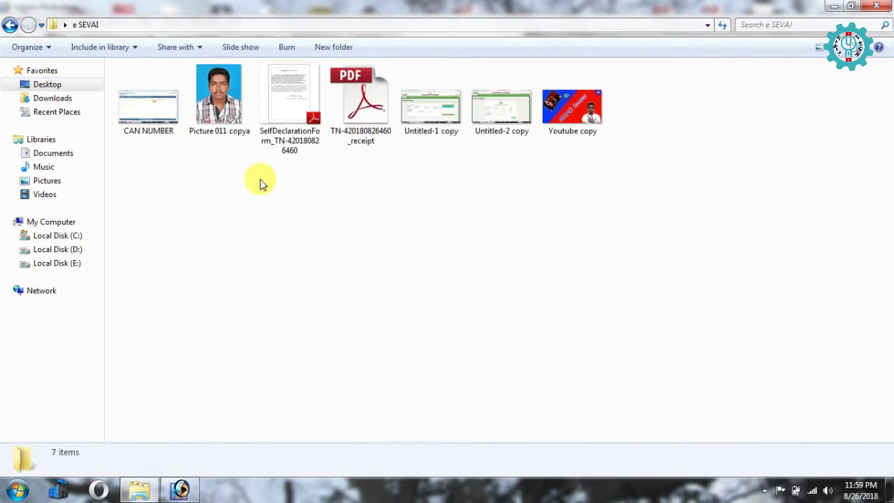
double_click(590, 123)
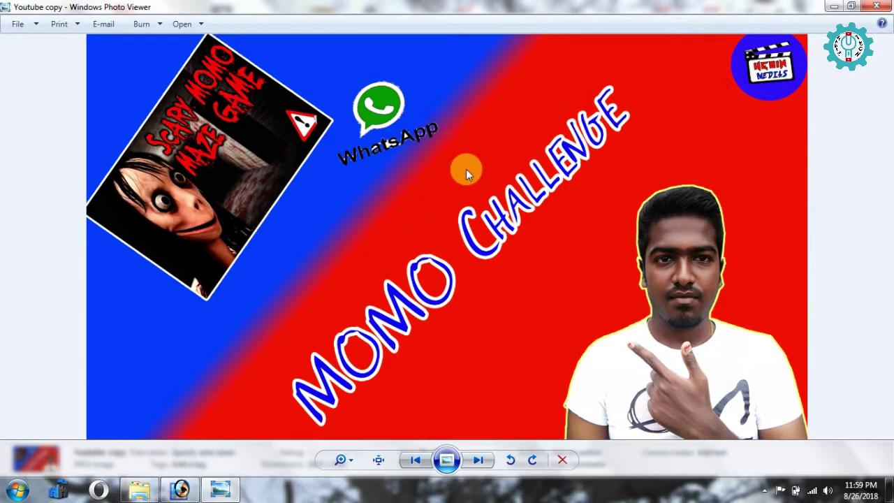
key("alt+F4")
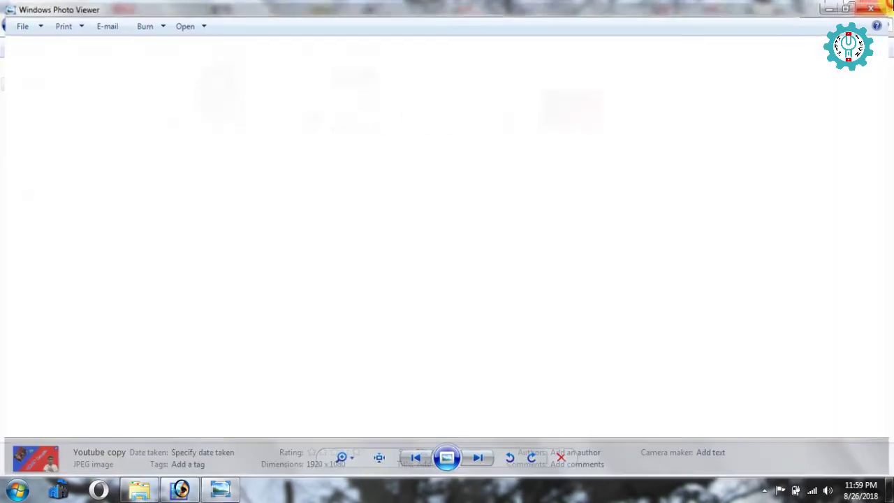
Open YouTube in Chrome and switch to the HEBIN TECH channel account.
left_click(17, 489)
left_click(77, 85)
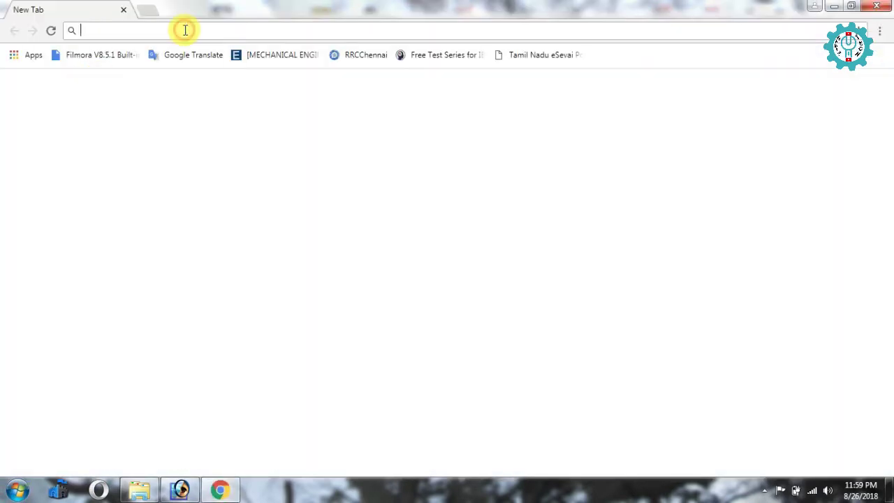
type("you")
key("Return")
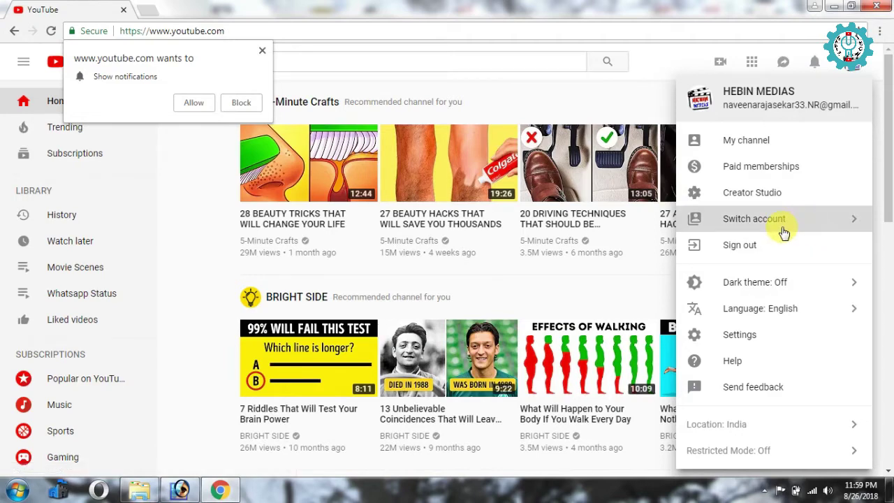
left_click(784, 233)
left_click(745, 188)
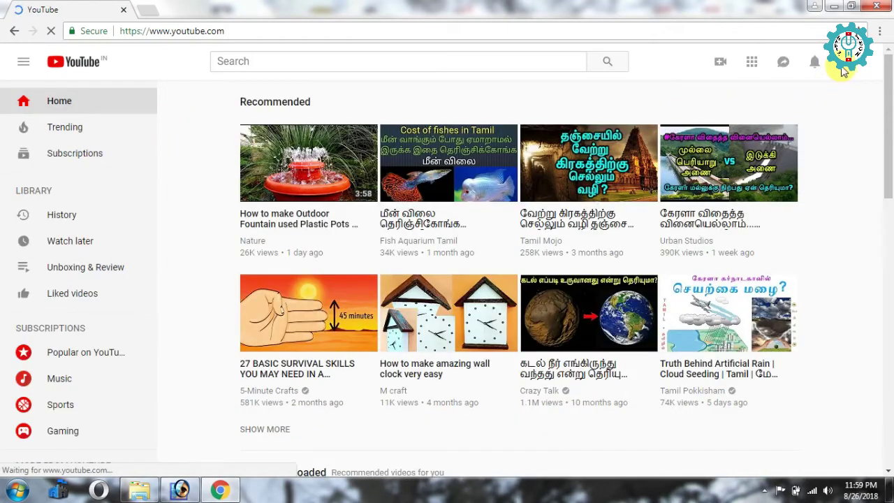
Open the MOMO Challenge Explained In Tamil video for editing in Creator Studio.
left_click(860, 66)
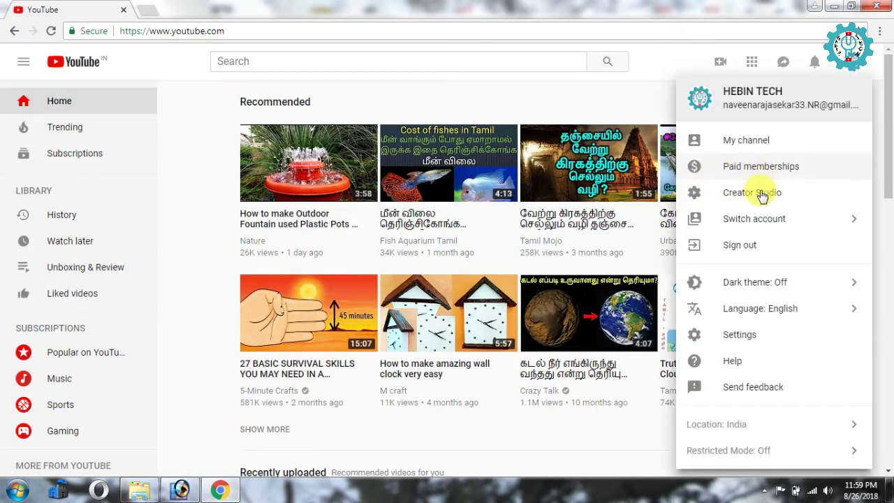
left_click(759, 193)
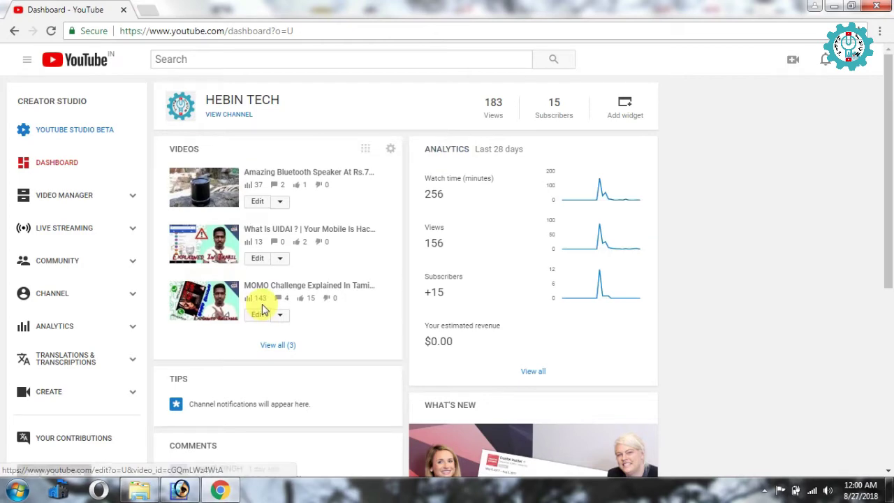
scroll(262, 311, "down", 2)
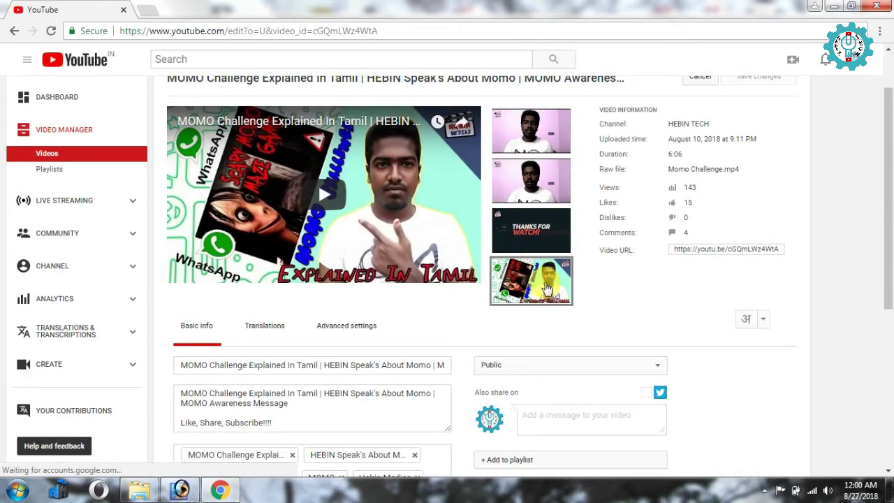
Try to replace the video's custom thumbnail with the Youtube copy image from the desktop's e SEVAI folder.
mouse_move(535, 292)
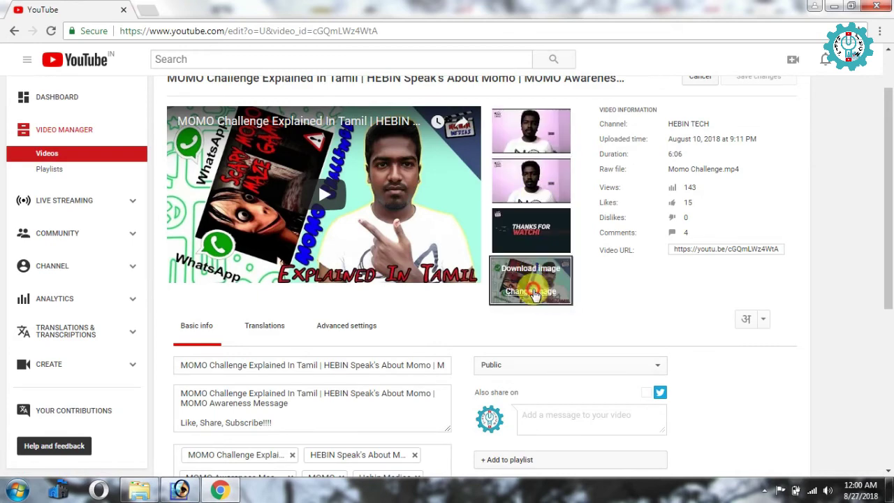
left_click(533, 292)
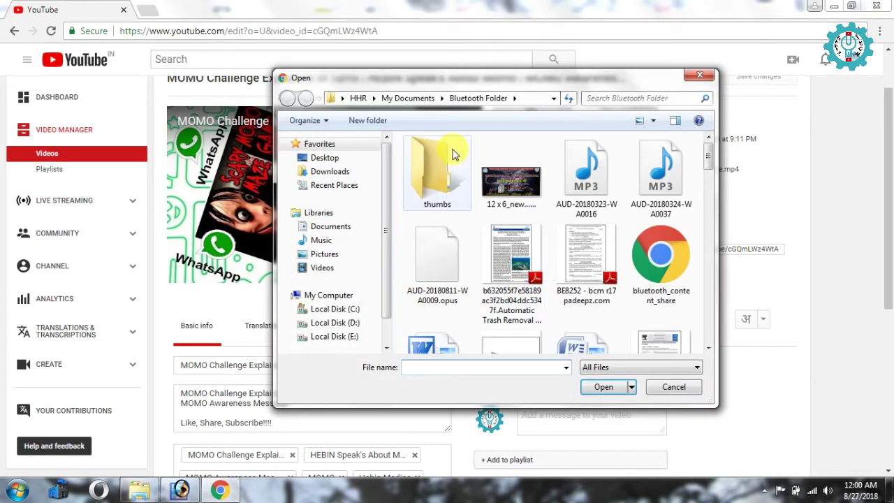
left_click(322, 158)
scroll(500, 190, "down", 5)
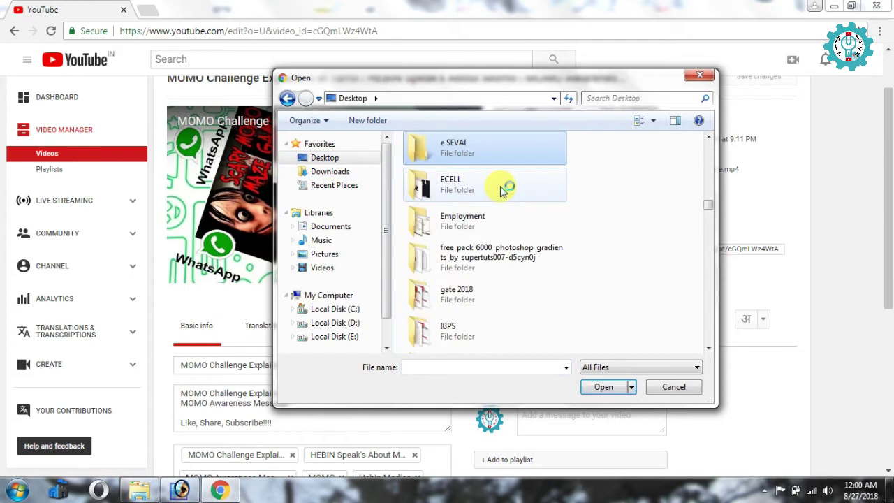
double_click(523, 150)
left_click(592, 253)
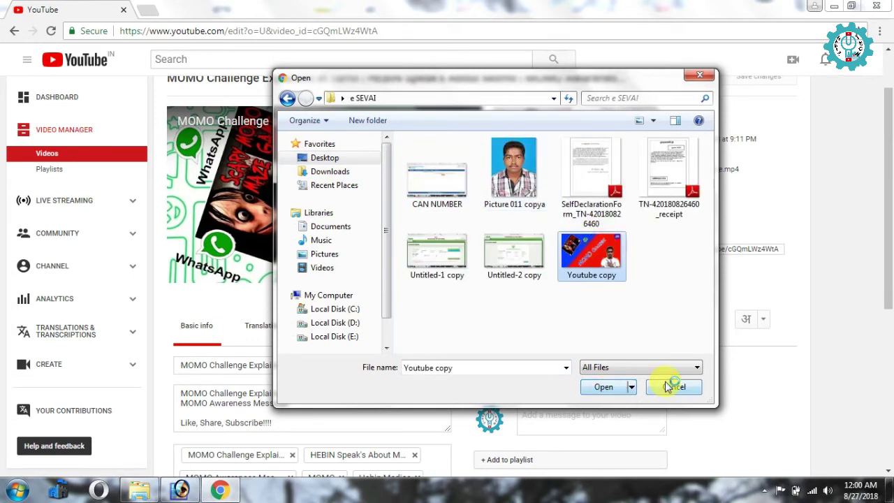
left_click_drag(580, 77, 328, 81)
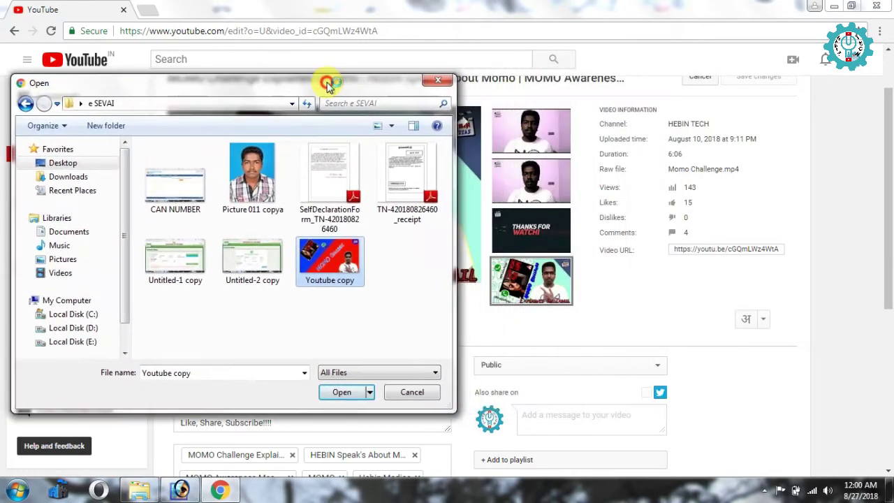
key("Return")
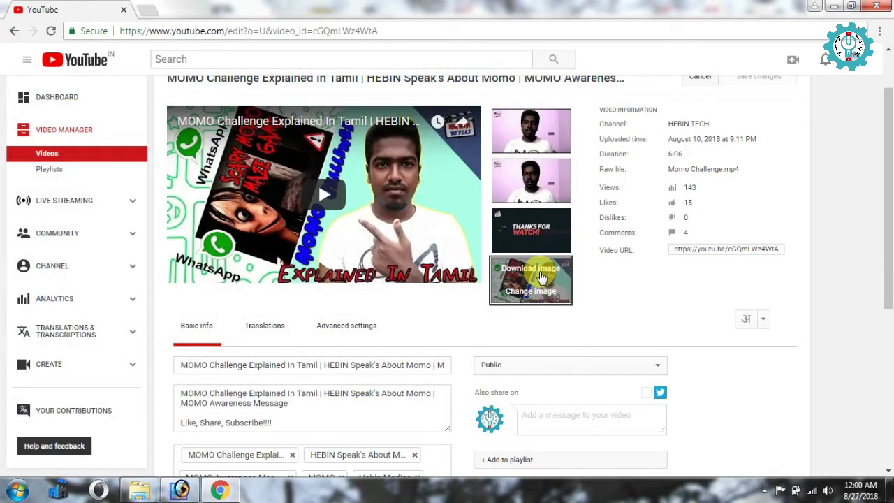
Download the video's current thumbnail as maxresdefault into the TNPSC group 2 folder and close its image page.
left_click(536, 271)
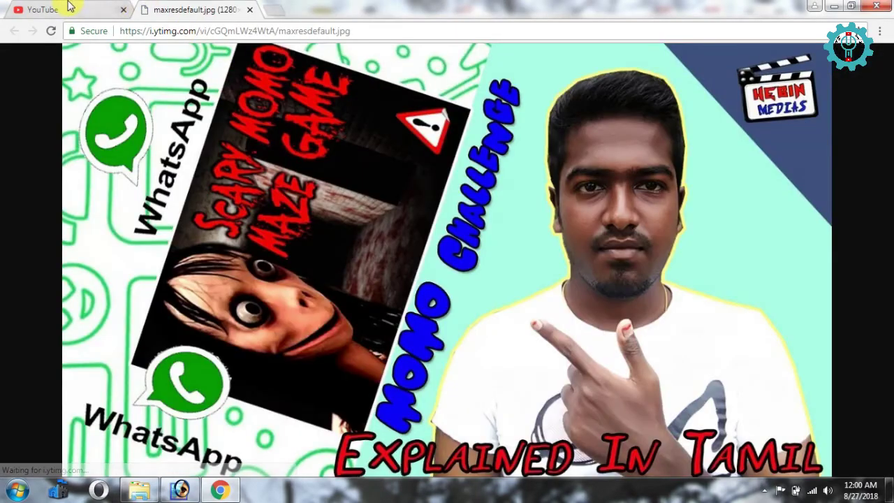
right_click(509, 202)
left_click(559, 230)
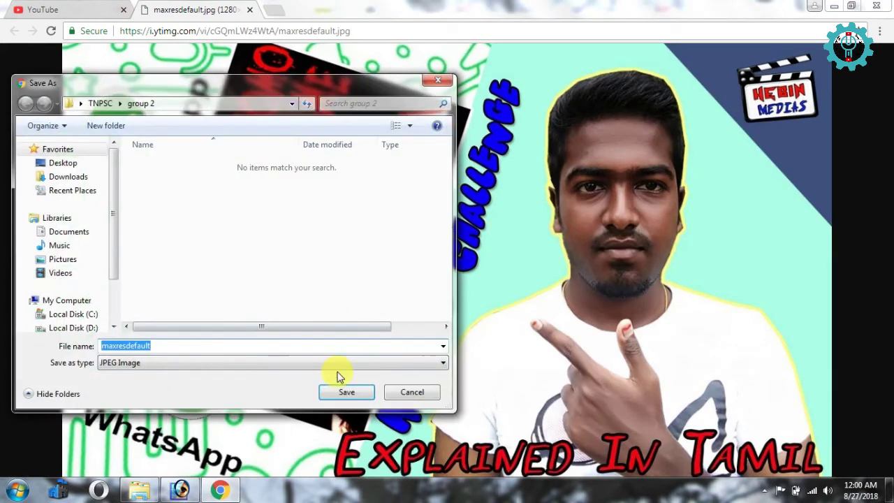
left_click(345, 393)
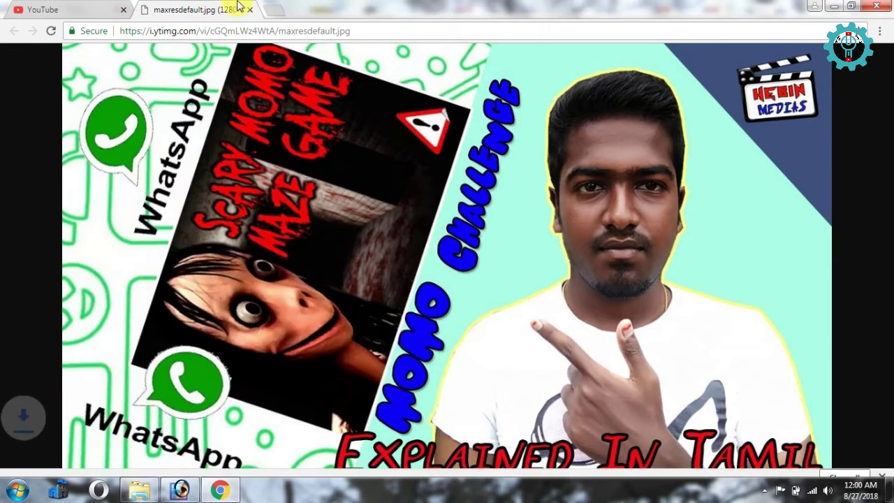
left_click(250, 9)
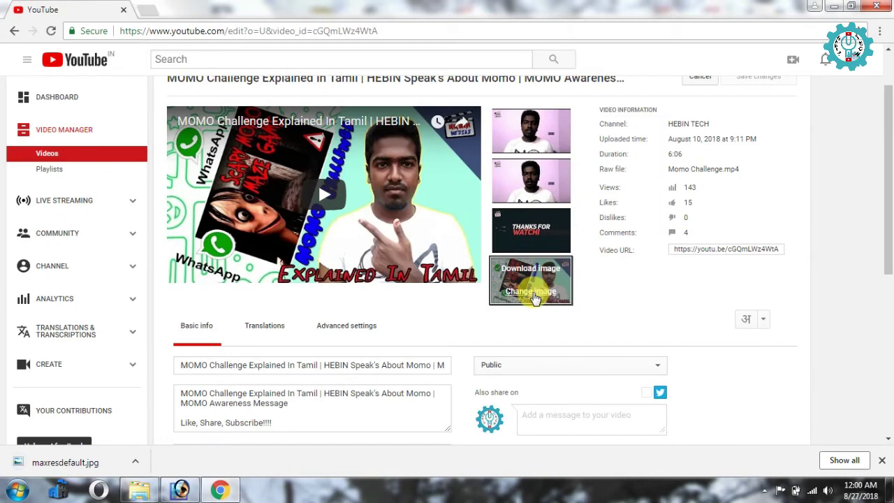
Replace the video's custom thumbnail with Youtube copy.jpg from the desktop's e SEVAI folder and save the changes.
left_click(543, 273)
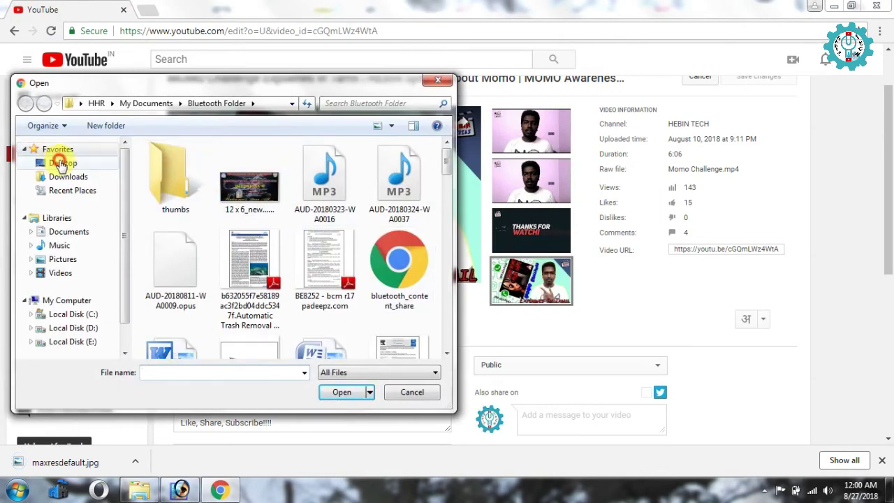
left_click(61, 163)
scroll(265, 223, "down", 5)
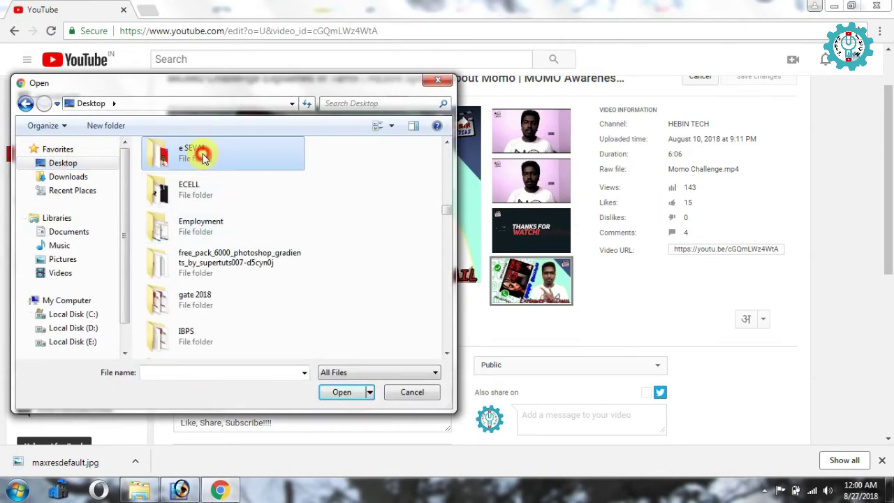
double_click(175, 151)
left_click(330, 258)
left_click(346, 392)
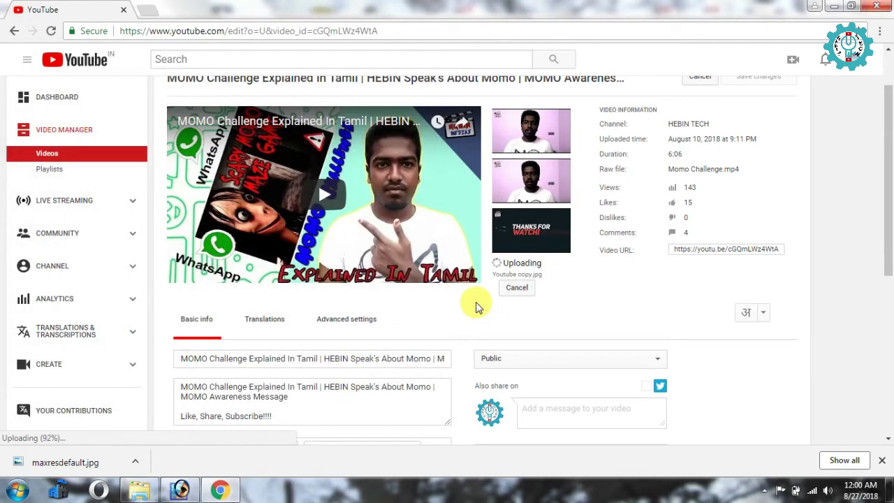
mouse_move(546, 244)
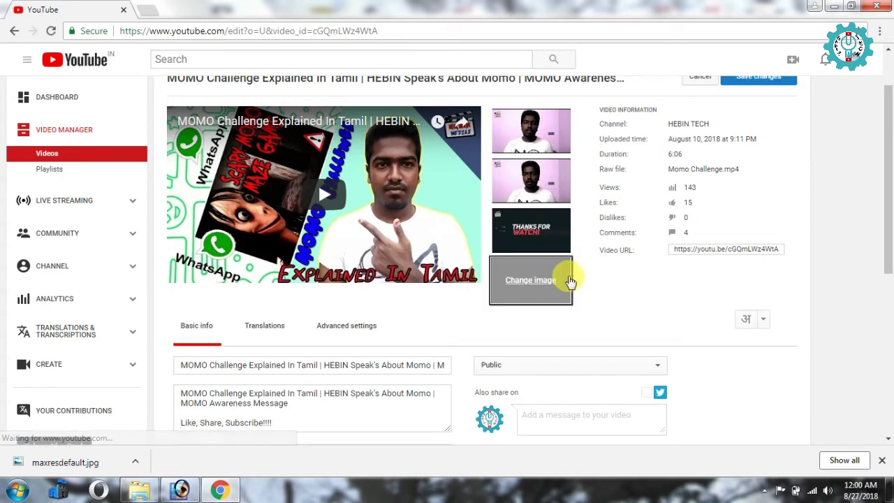
scroll(643, 231, "up", 1)
left_click(758, 137)
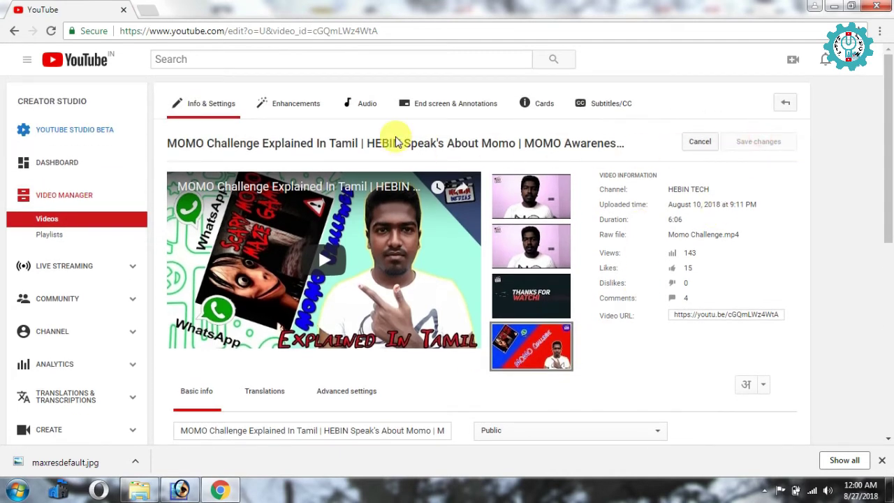
left_click(784, 100)
left_click(562, 103)
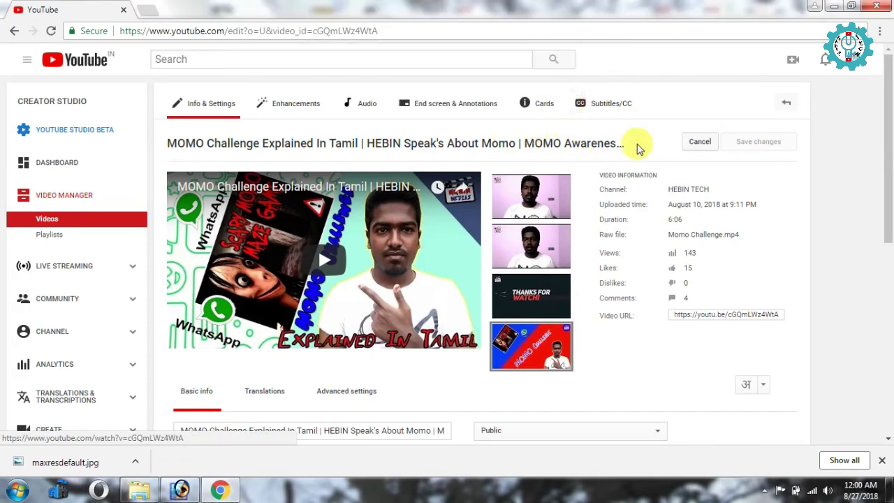
scroll(599, 179, "down", 5)
scroll(603, 176, "up", 5)
scroll(618, 166, "down", 1)
scroll(619, 165, "up", 1)
scroll(653, 329, "down", 3)
scroll(664, 287, "up", 3)
scroll(664, 287, "up", 1)
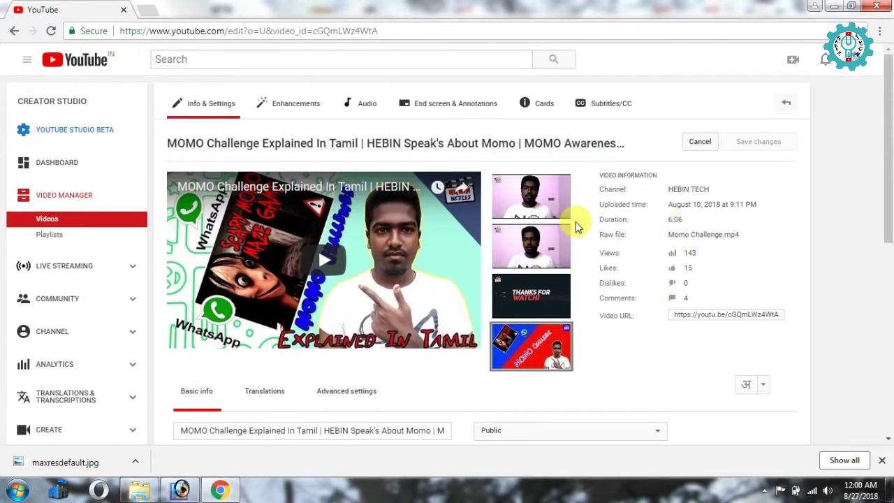
mouse_move(547, 299)
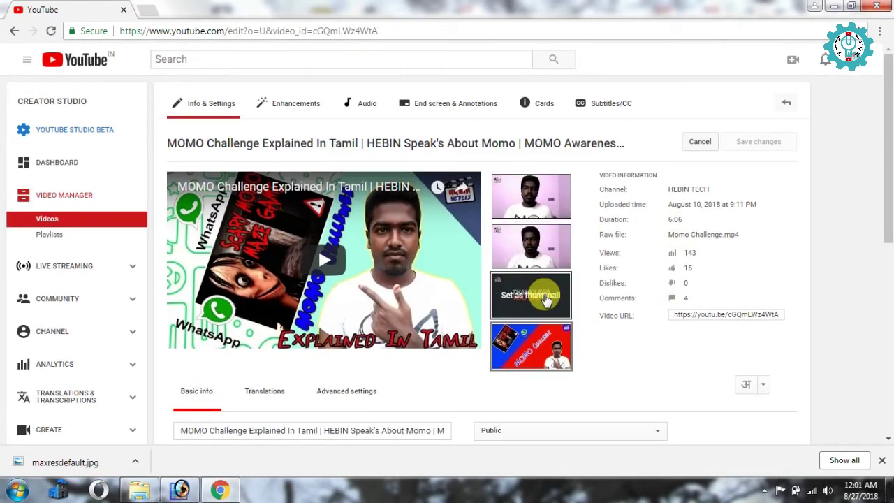